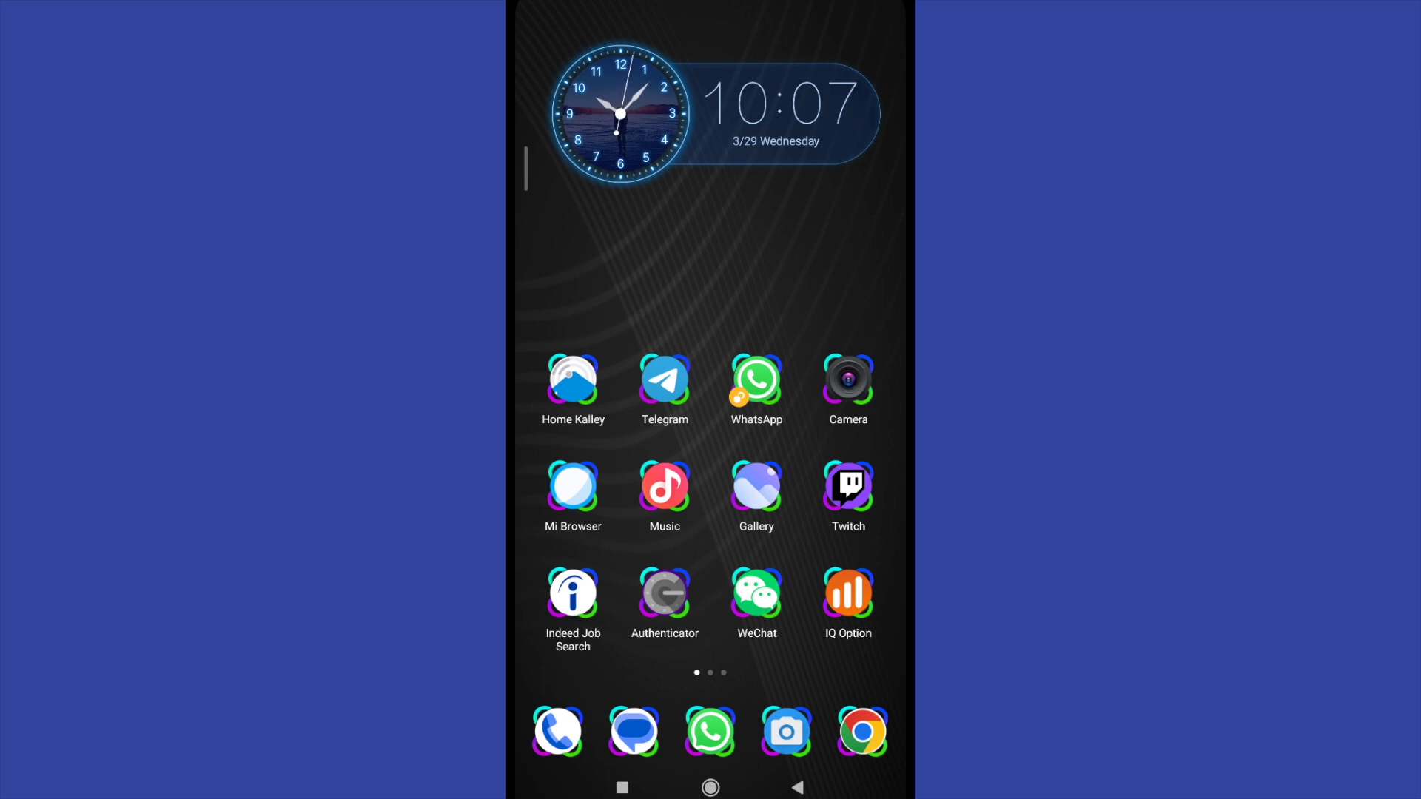
Swipe to the third home-screen page and launch Trust Wallet
drag(844, 444, 555, 444)
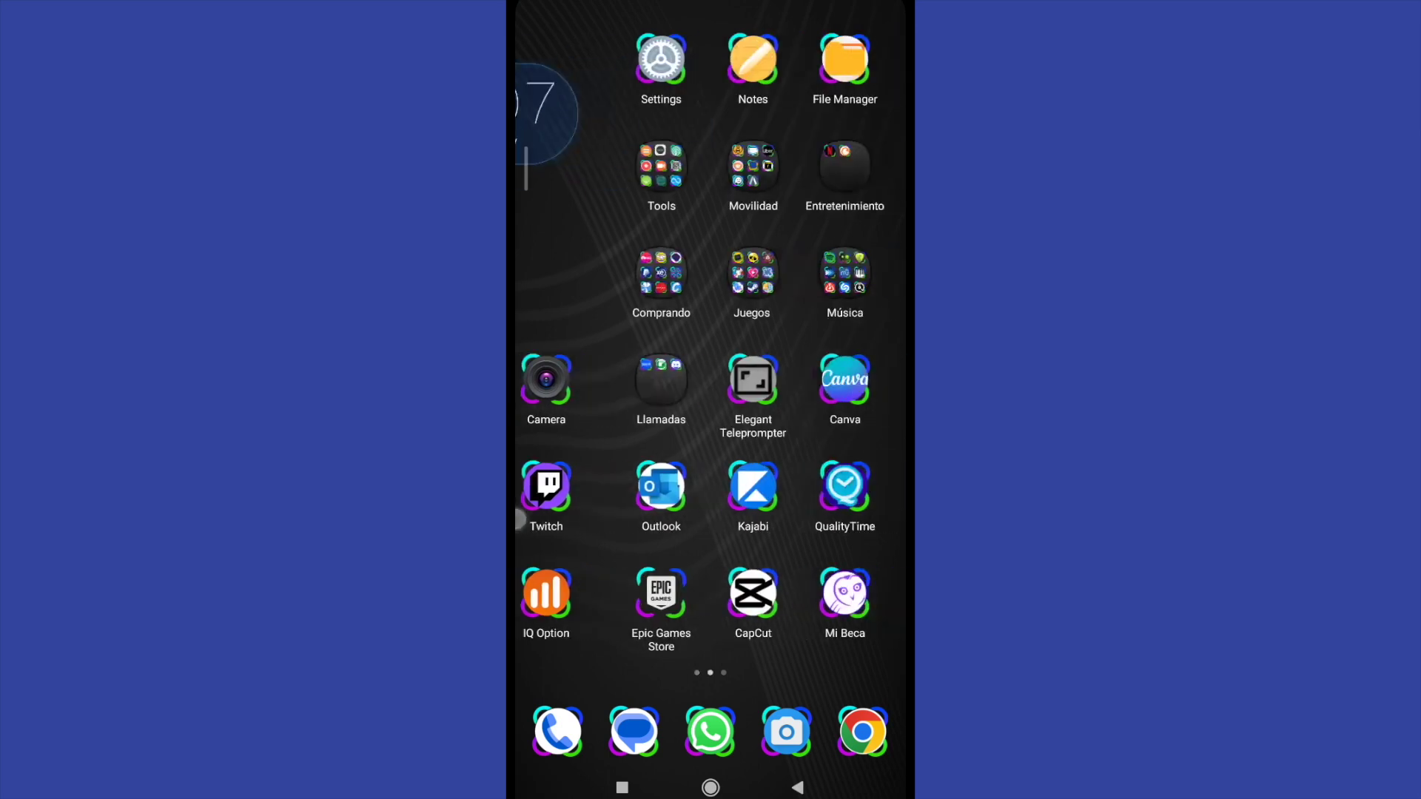
drag(844, 444, 555, 445)
click(848, 488)
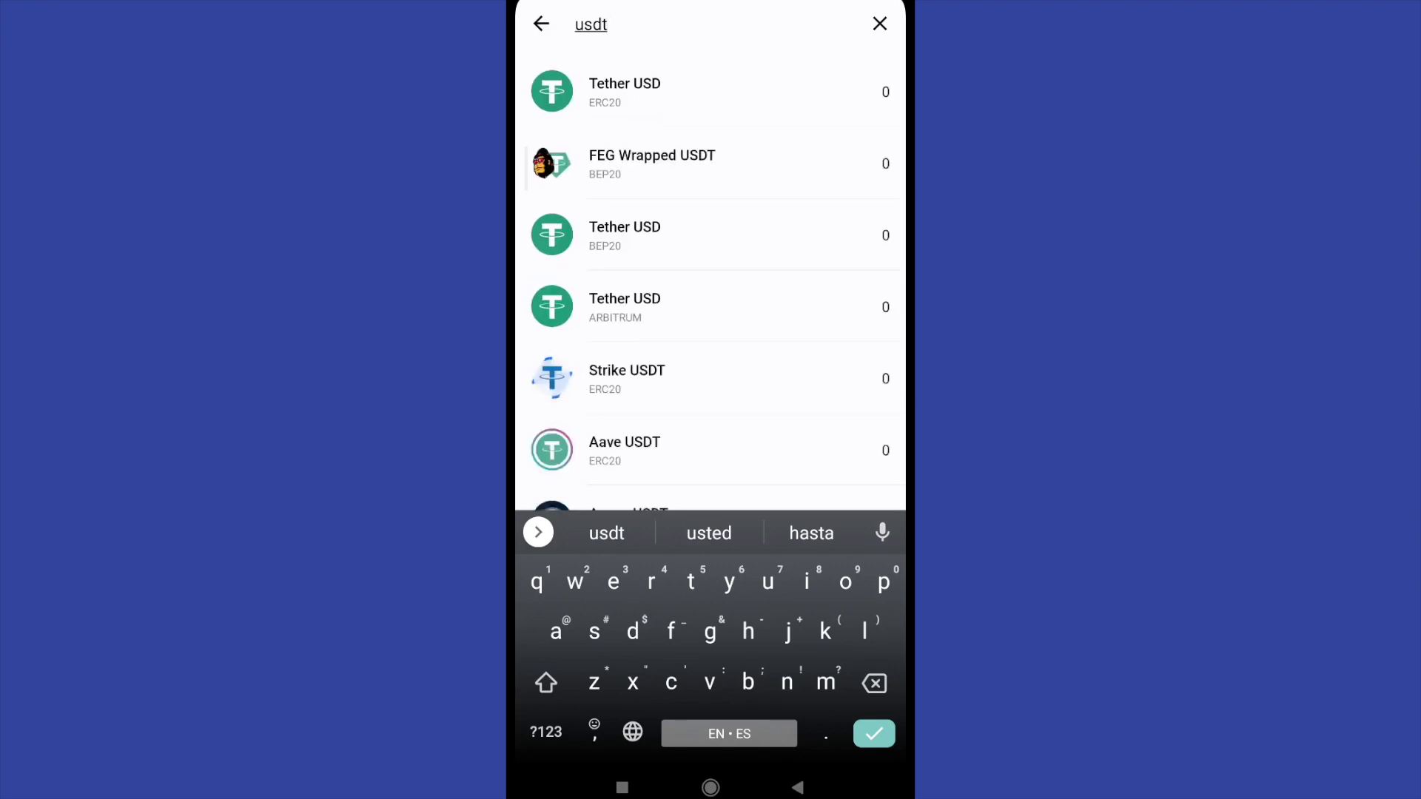
Choose Tether USD (ERC20) to pay, abandon the trx receive search, and return to the wallet overview
click(710, 91)
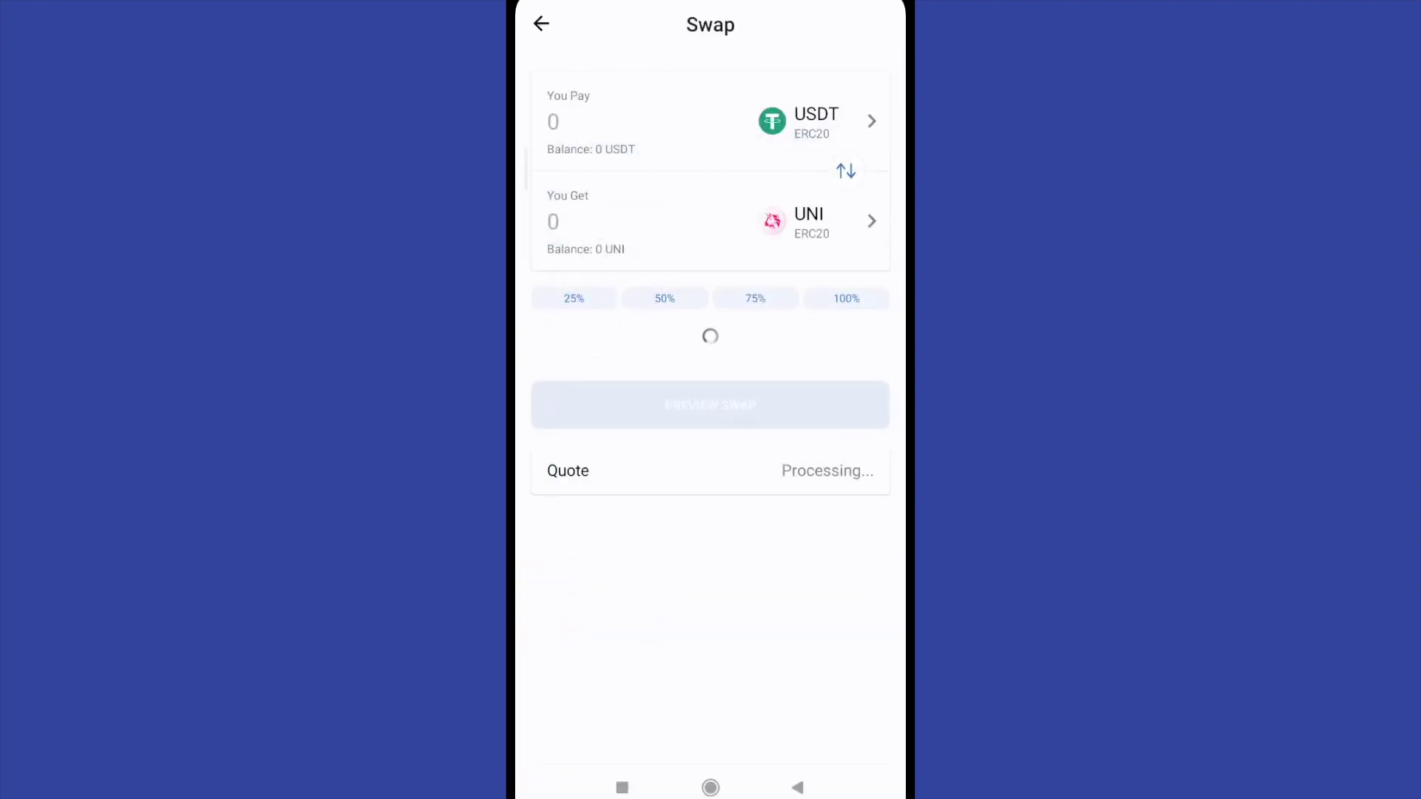
click(816, 222)
text(trx)
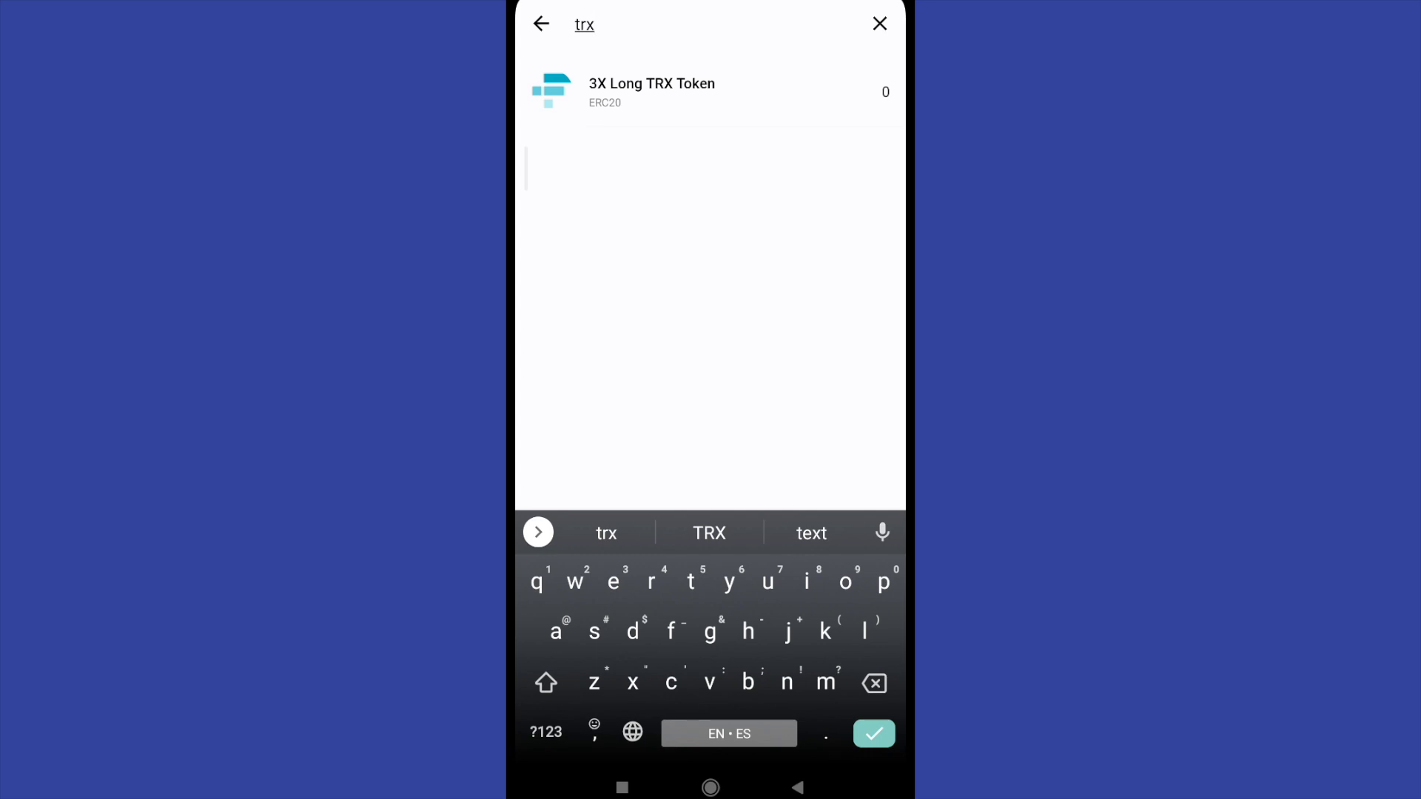
click(879, 23)
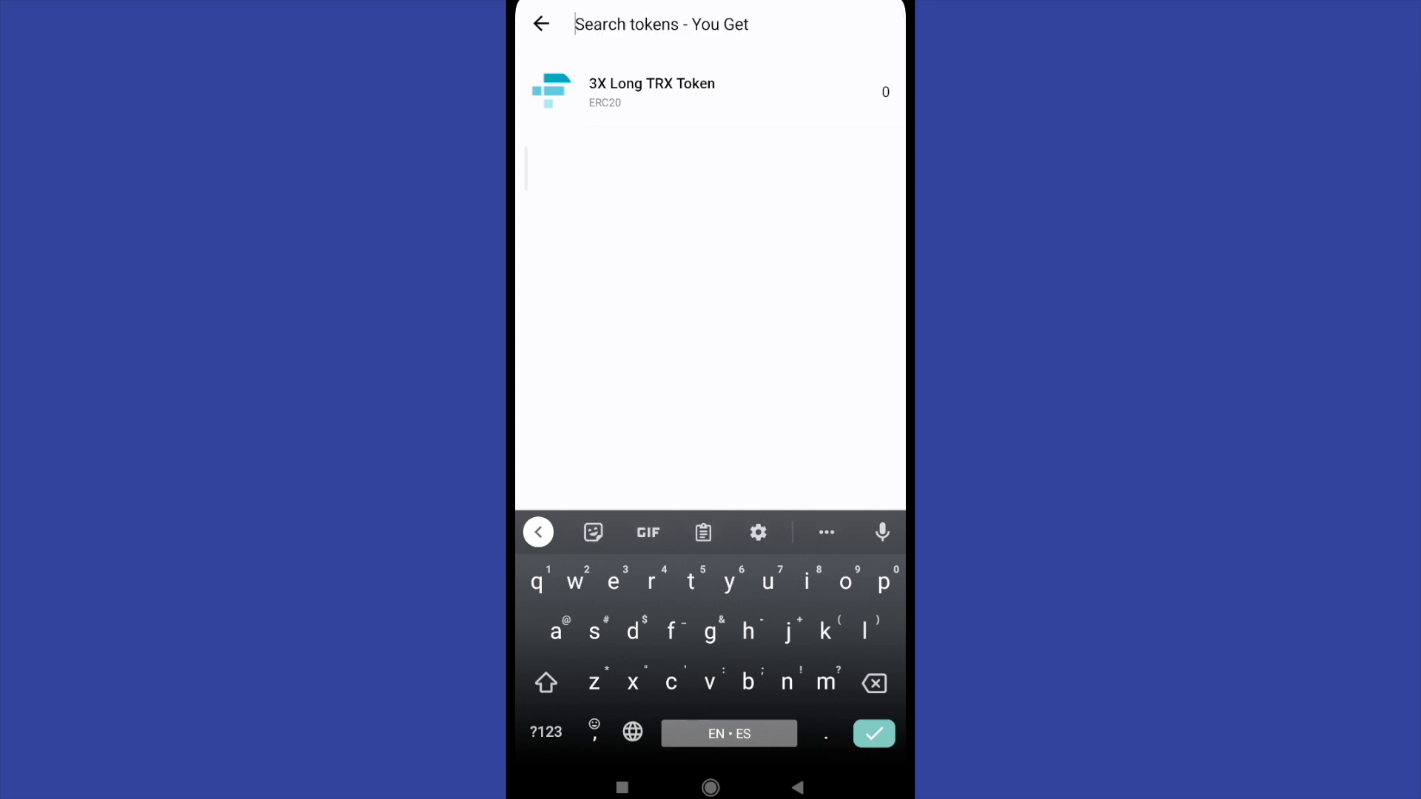
click(541, 23)
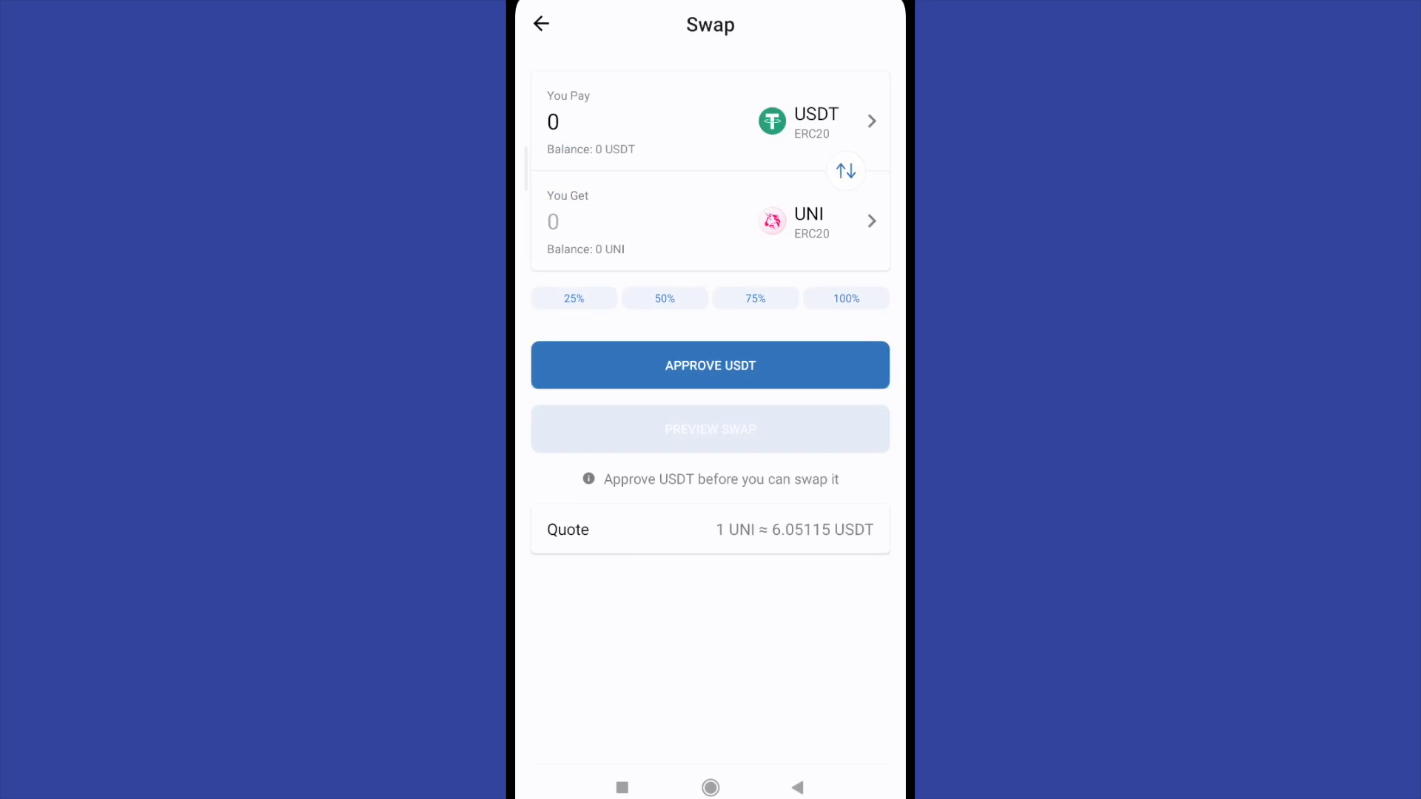
click(798, 787)
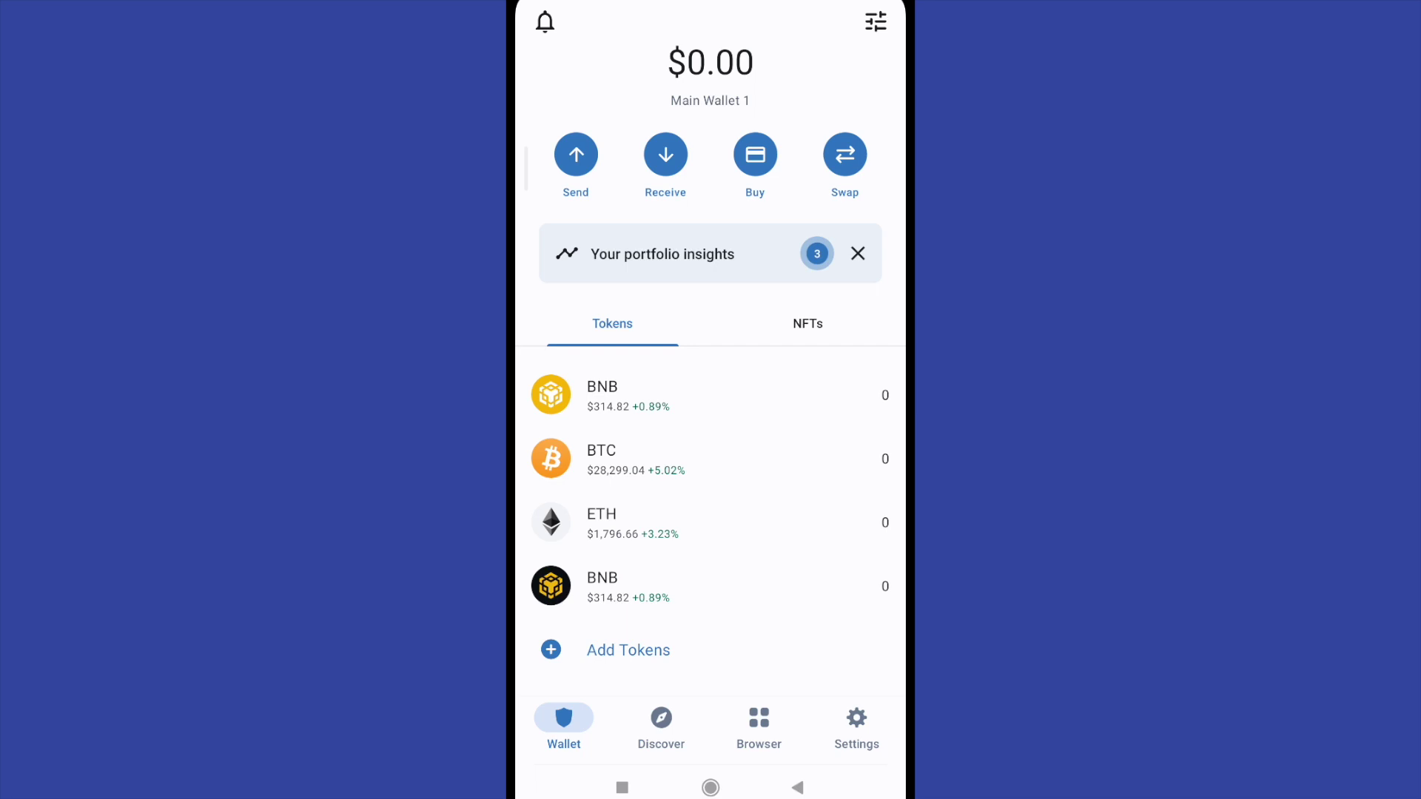
Load pancakeswap.finance/swap in the in-app browser's address bar
click(759, 728)
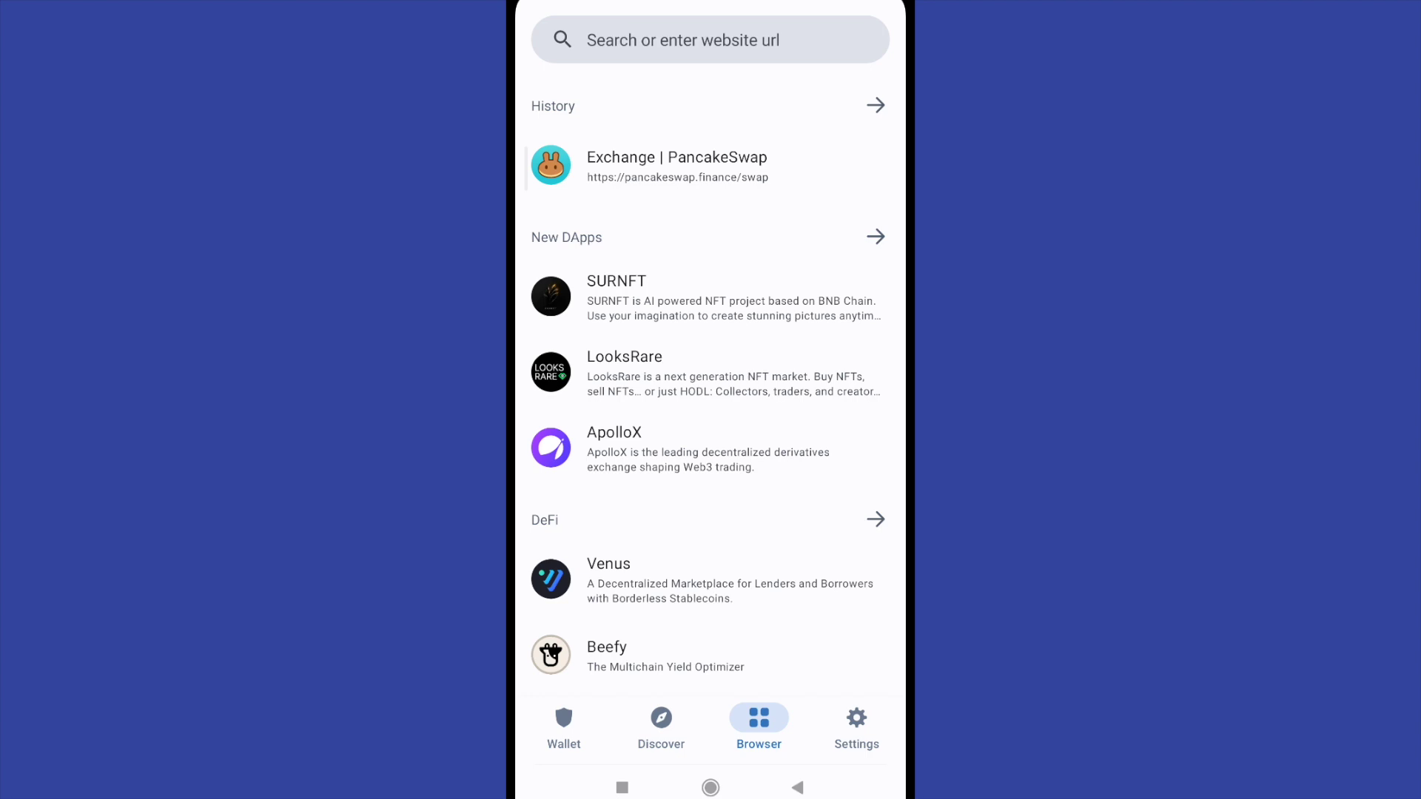
click(710, 40)
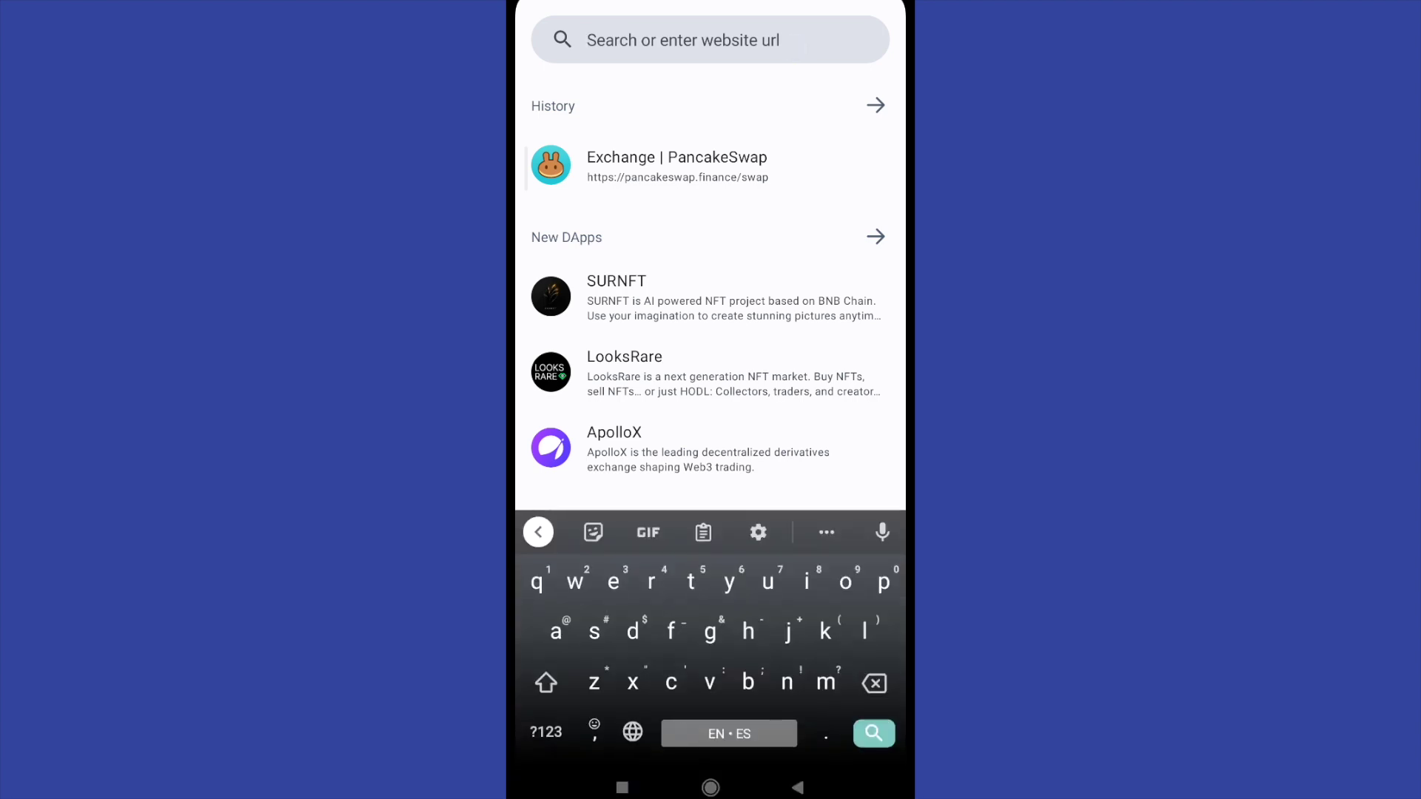
text(pancake)
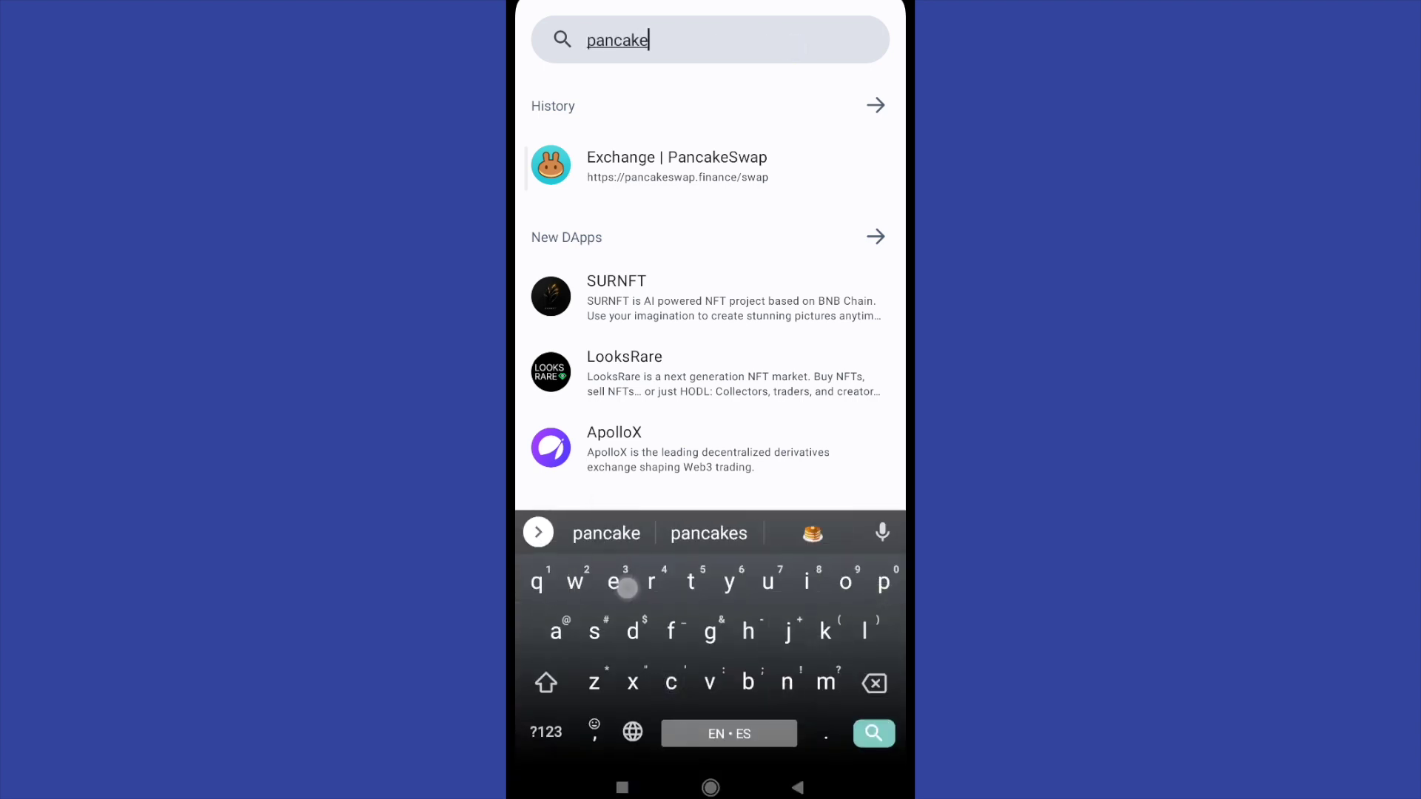
text(swa)
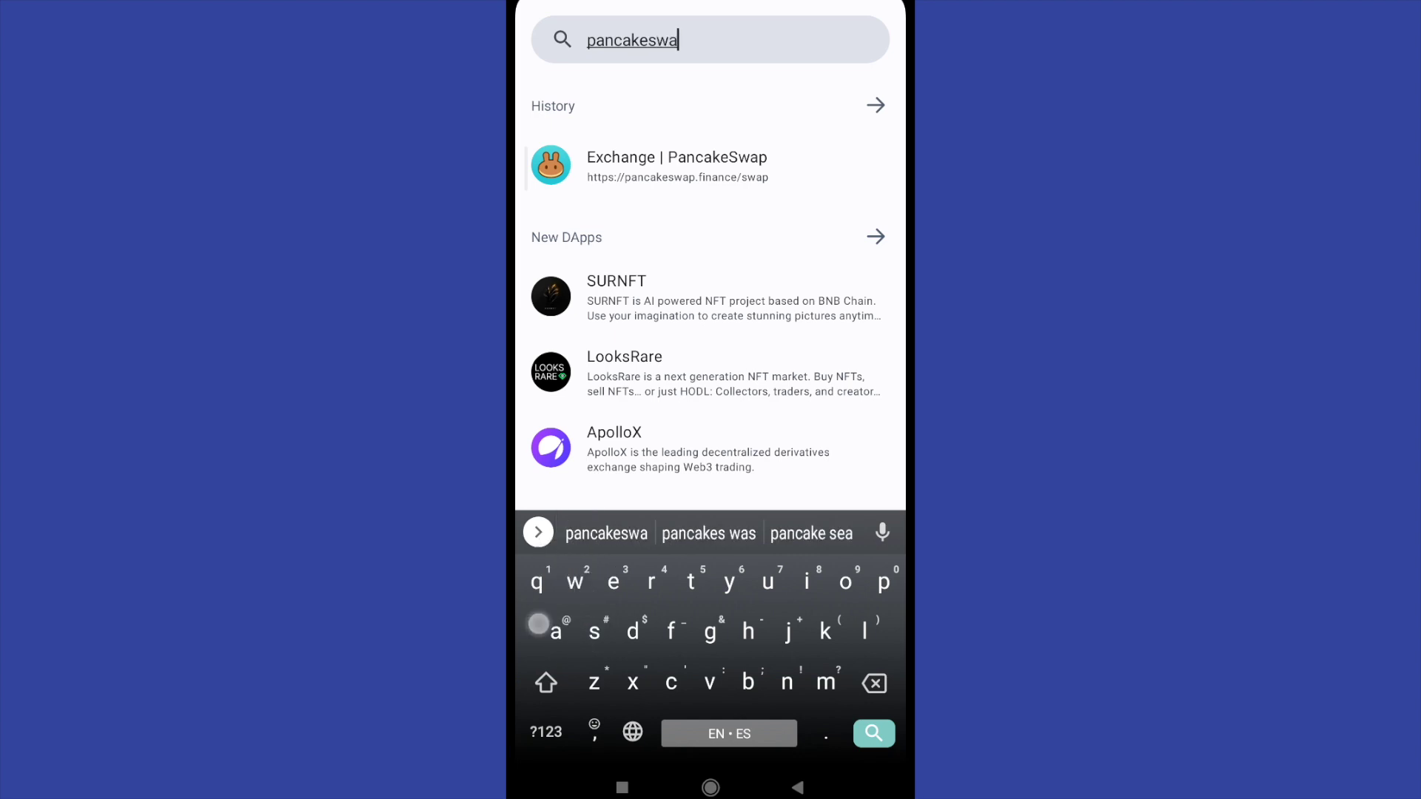
text(p)
text(.)
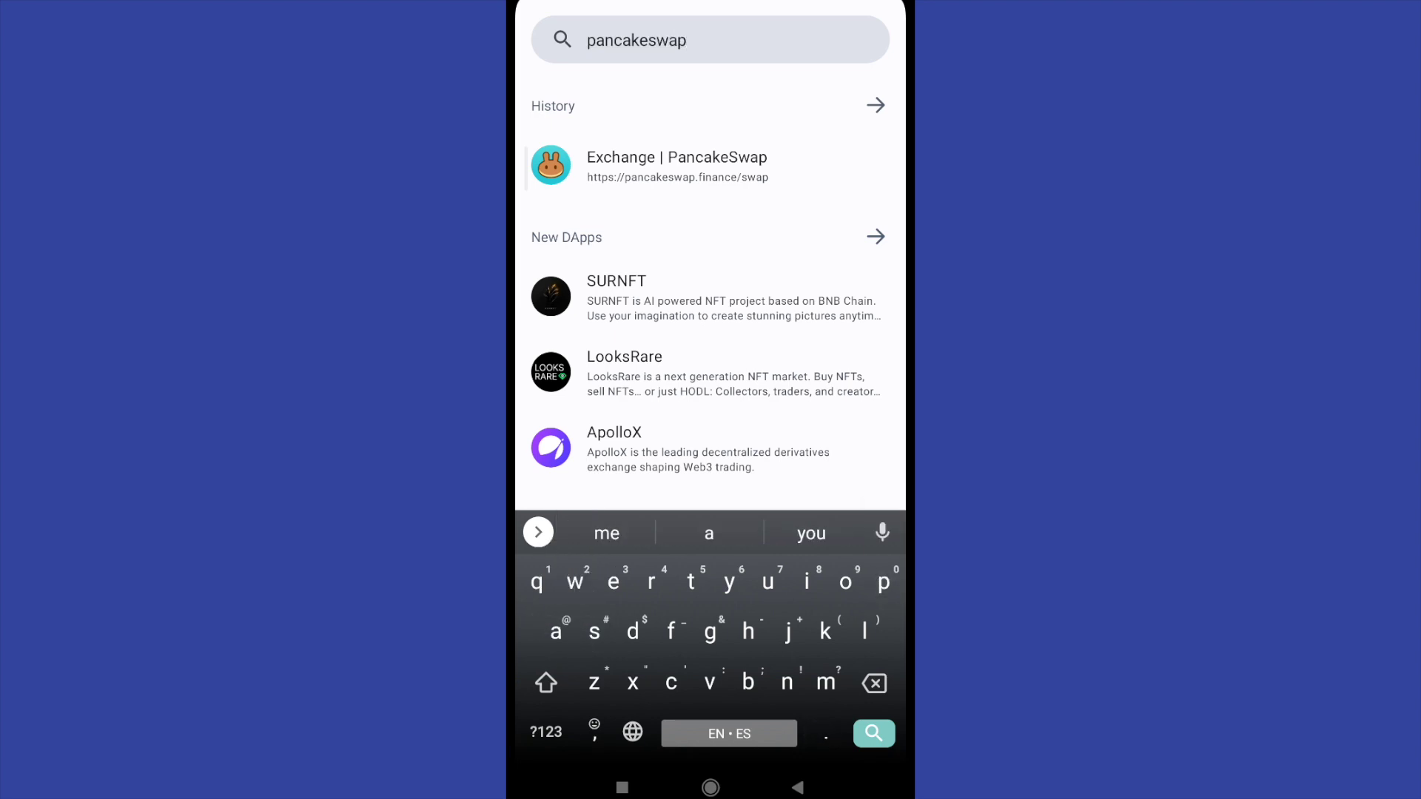
key(BackSpace)
text(.fi)
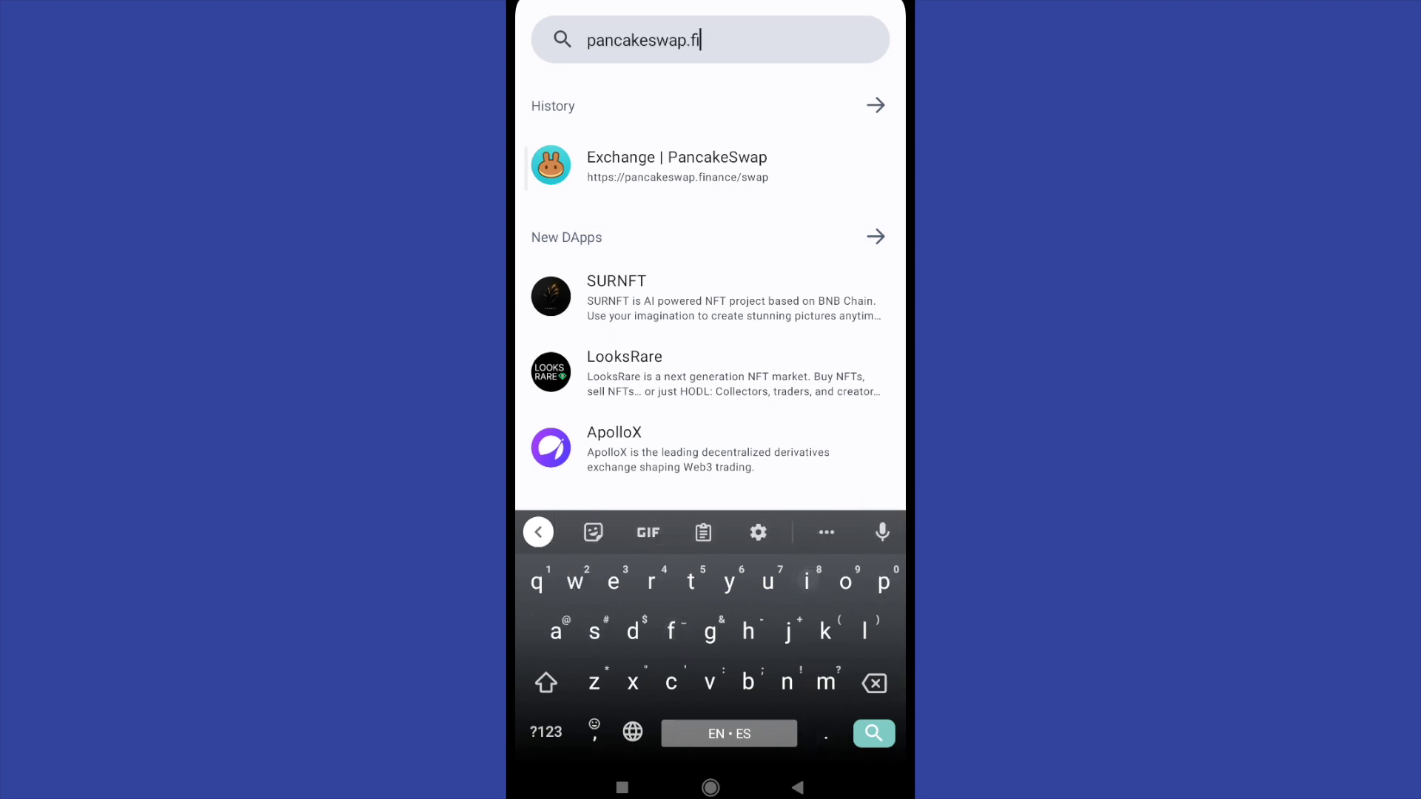
text(nanc)
click(615, 580)
click(547, 733)
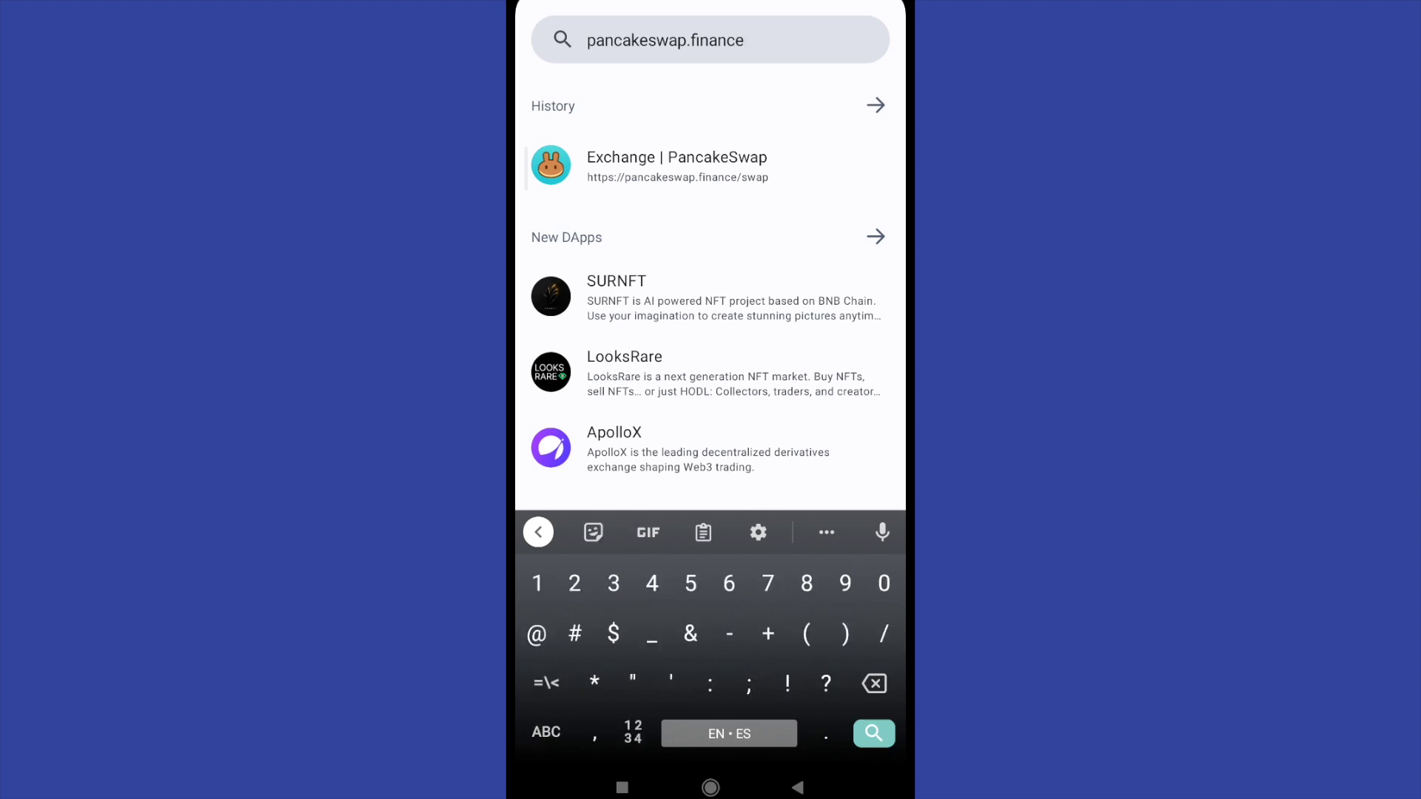
click(883, 583)
text(/)
click(547, 734)
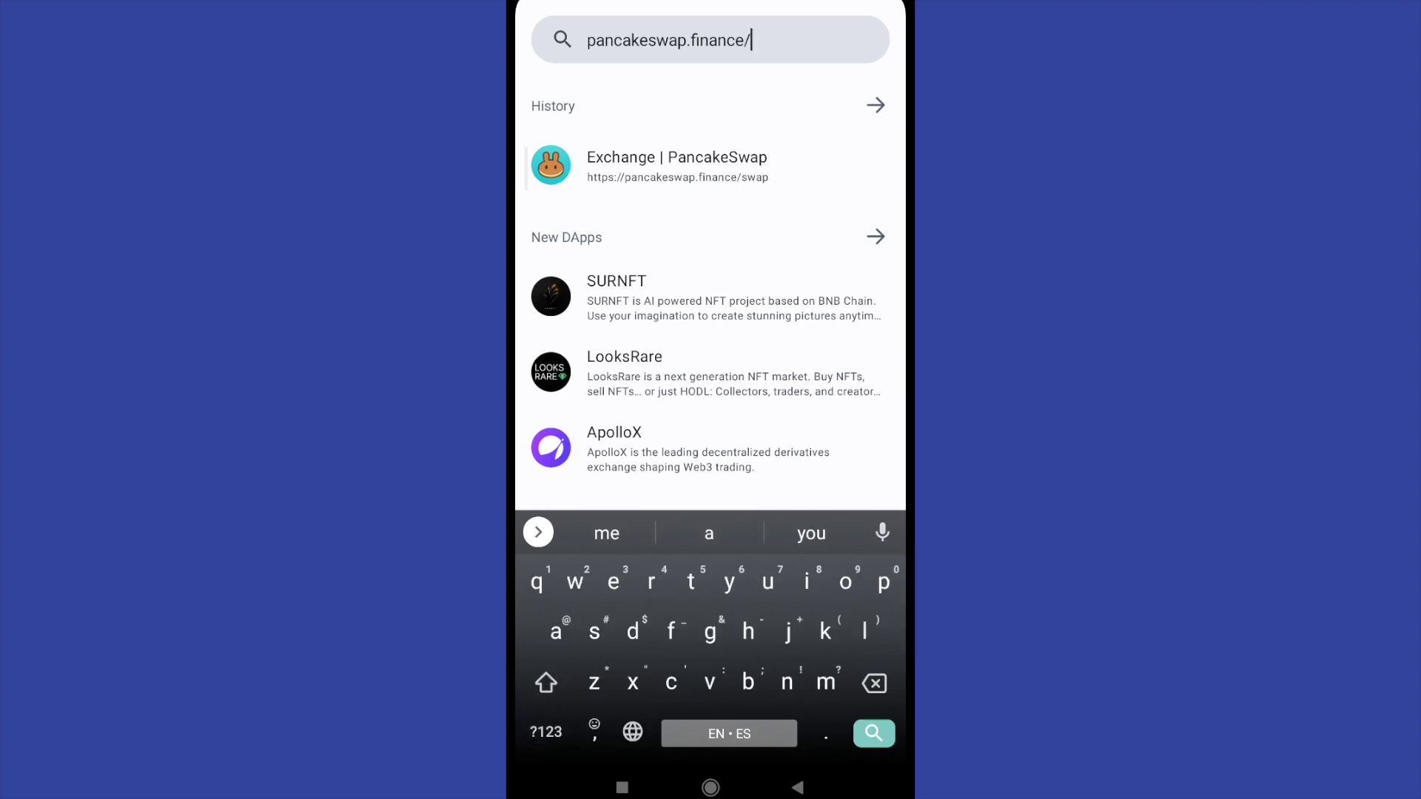
text(swa)
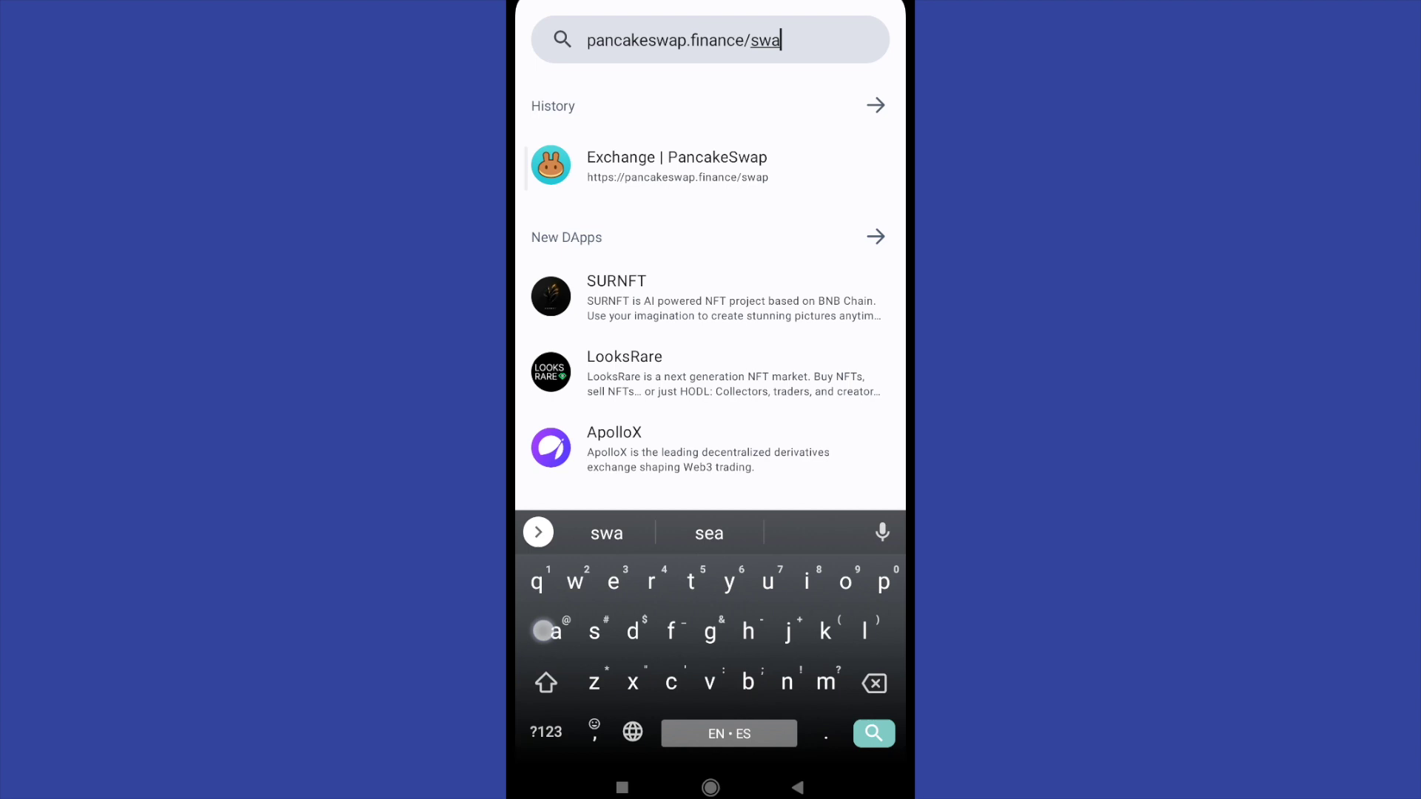
text(p)
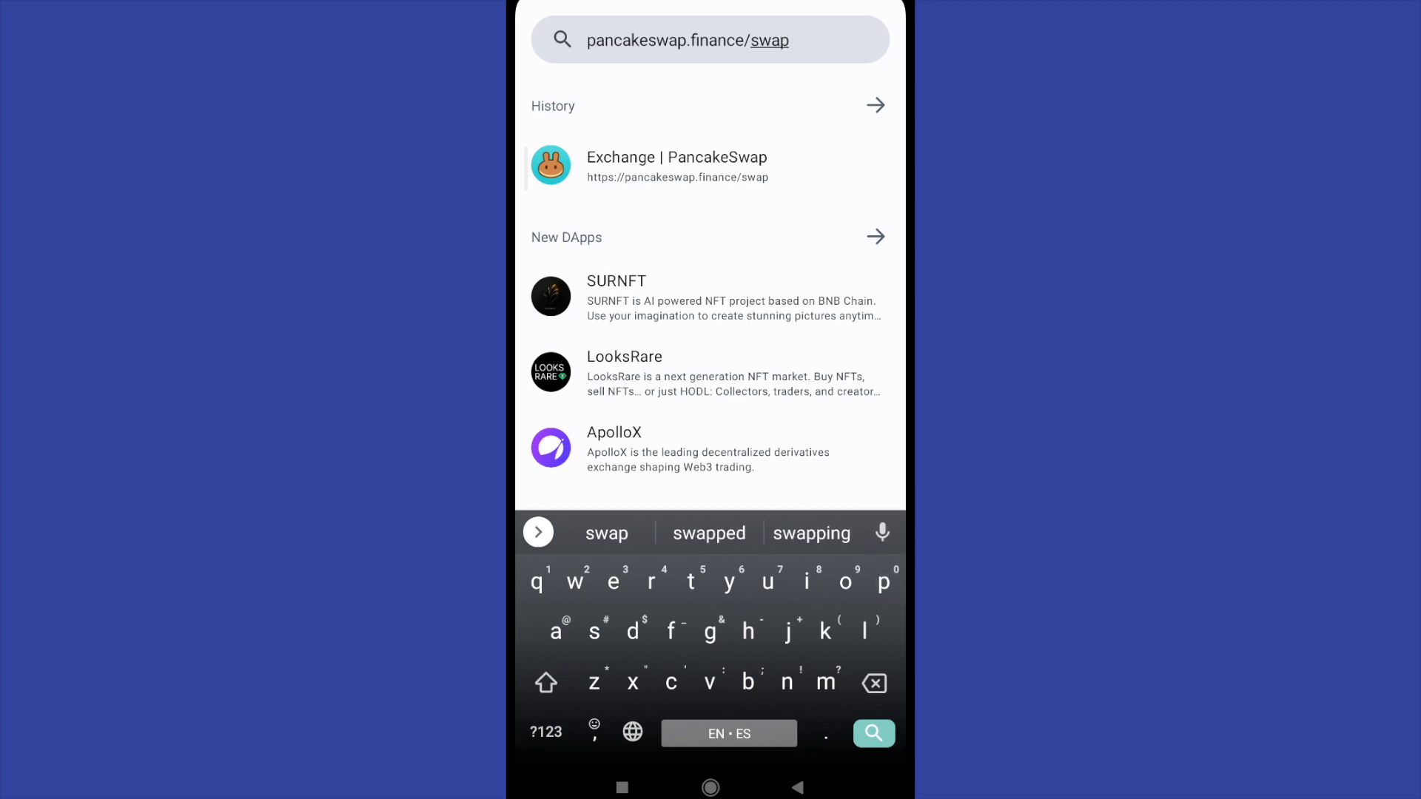
click(874, 733)
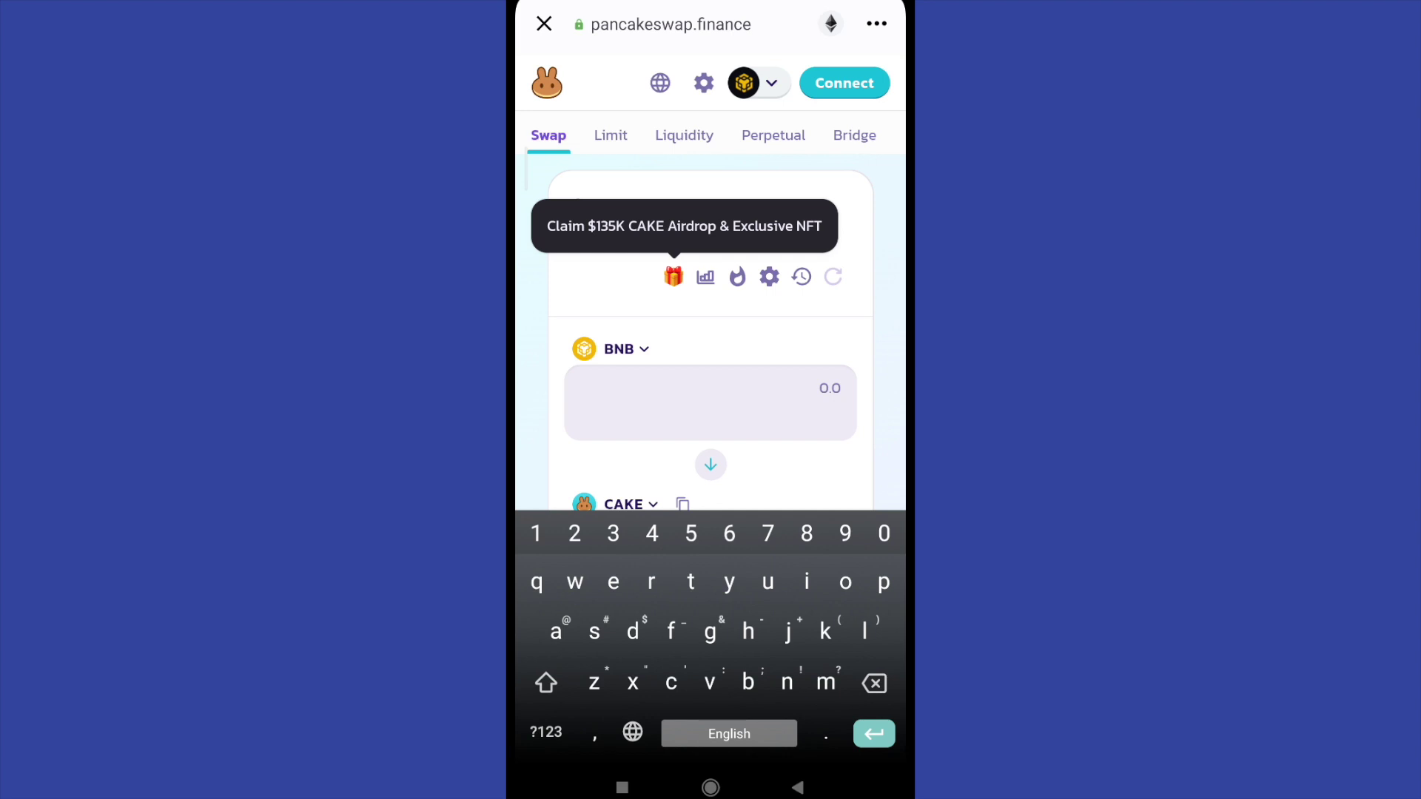
Set USDT as the paying token on the PancakeSwap swap form
key(Escape)
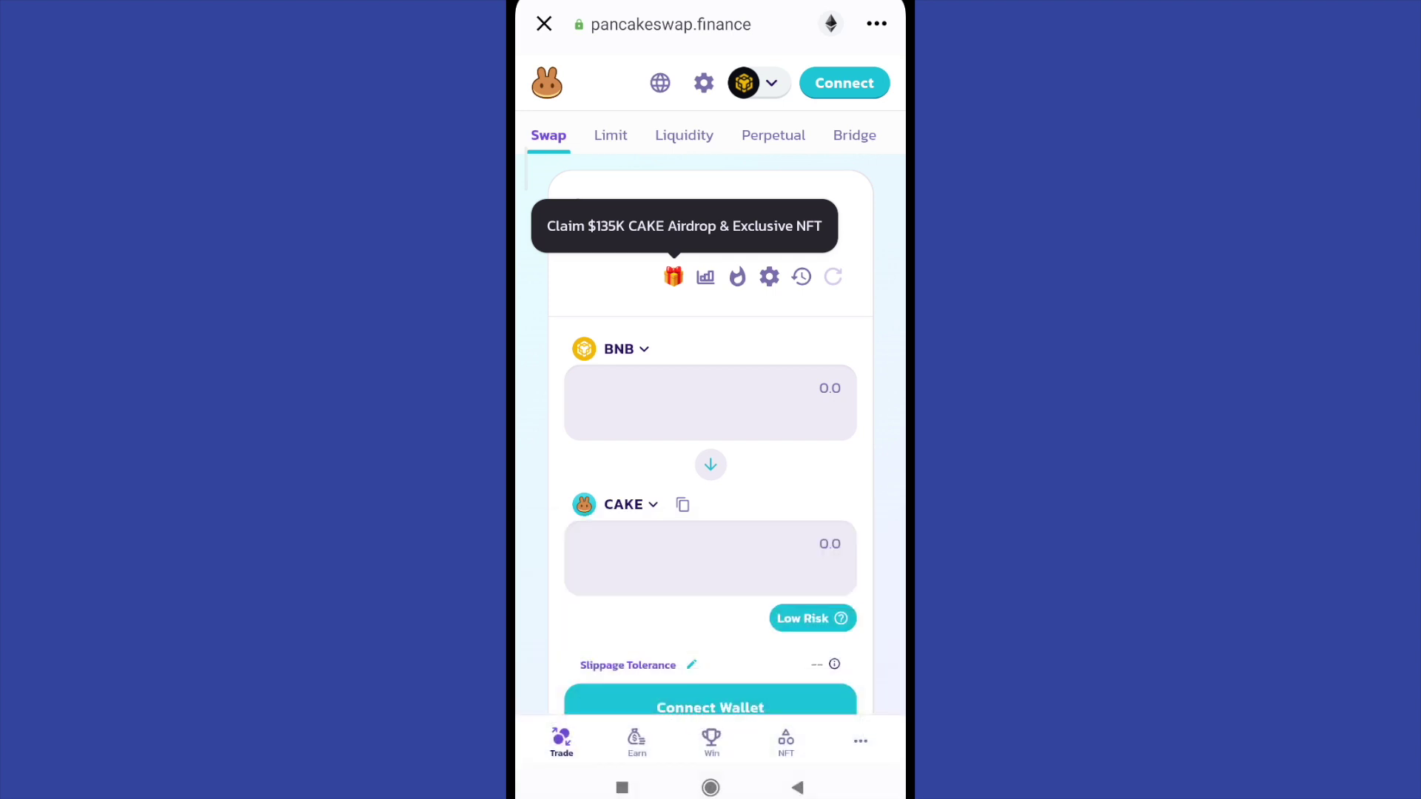
scroll(710, 445, down, 1)
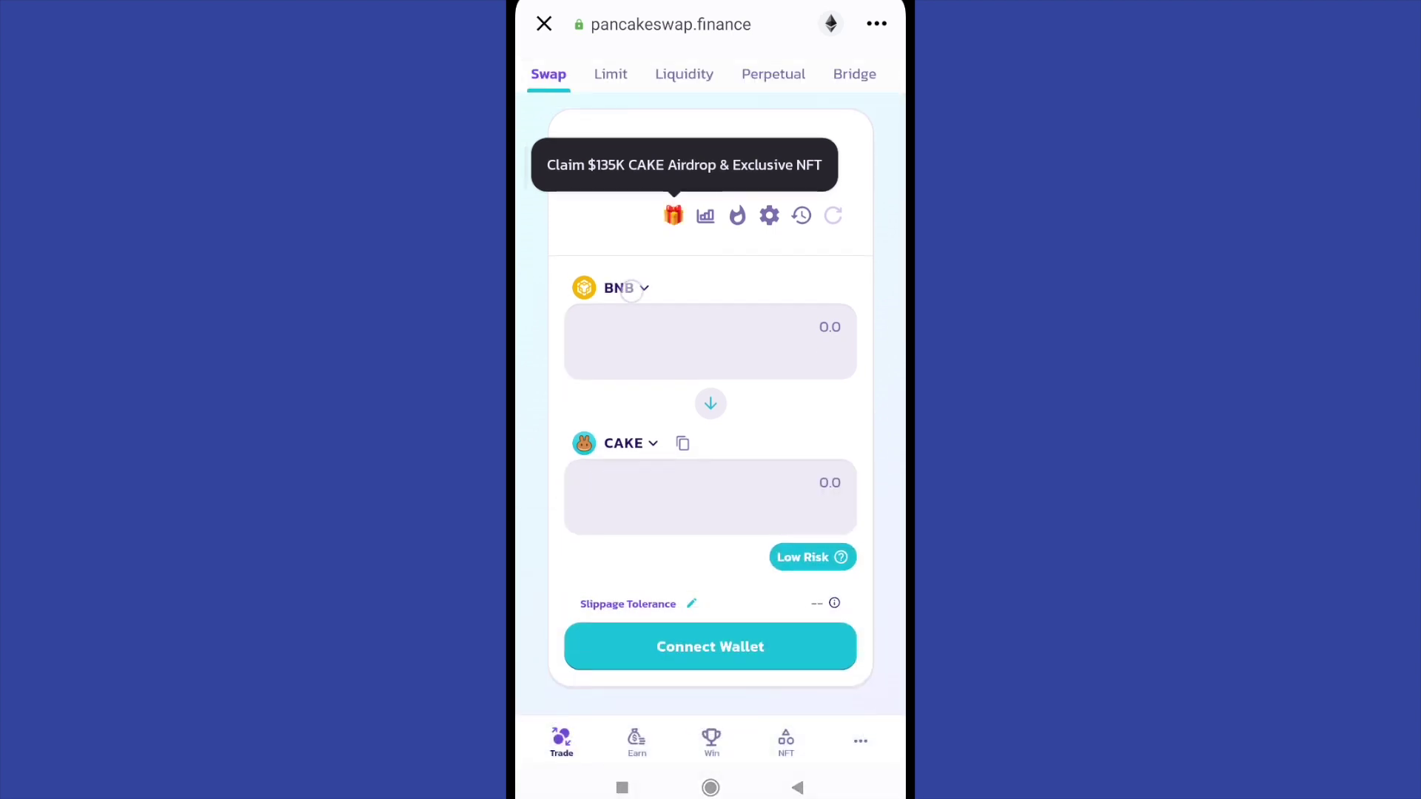
click(619, 288)
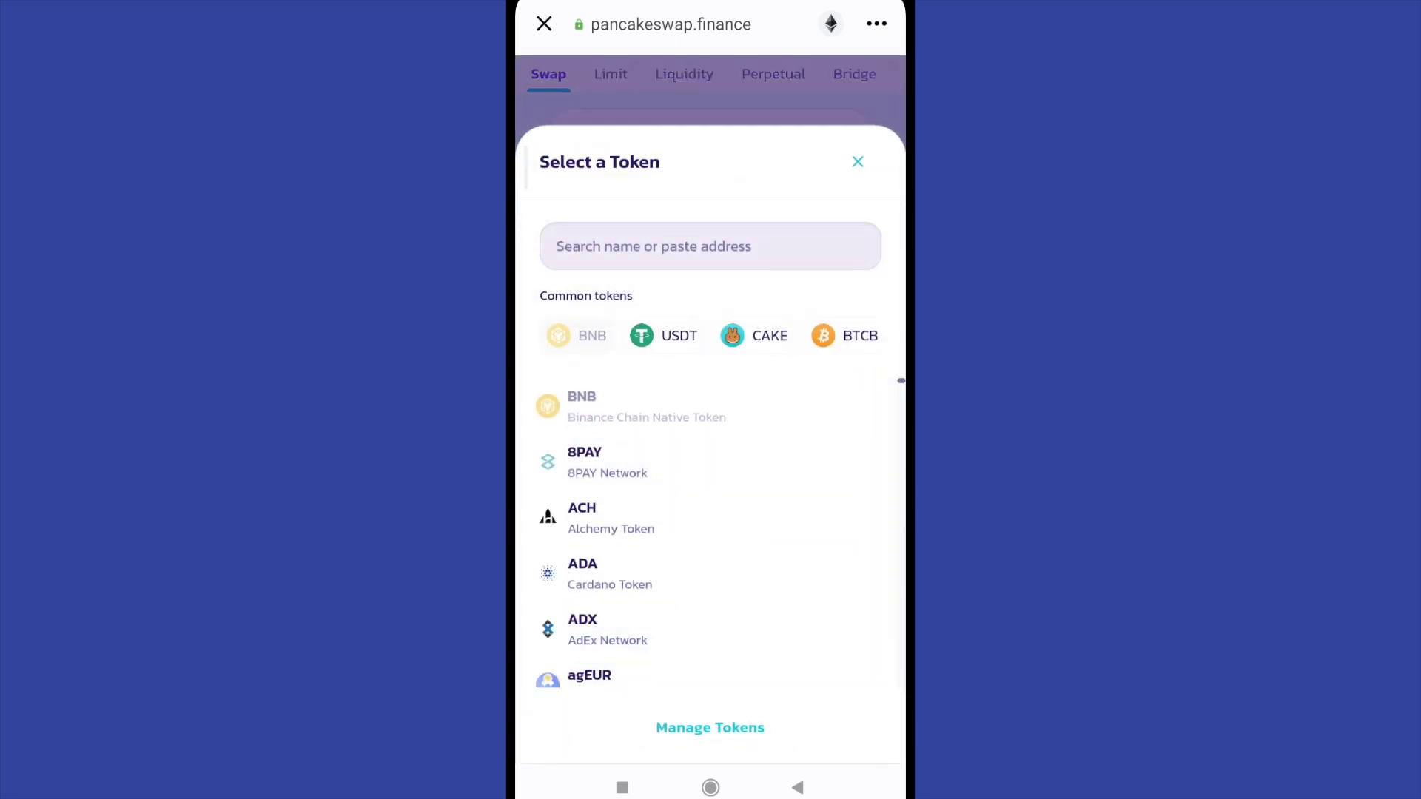
scroll(711, 533, down, 2)
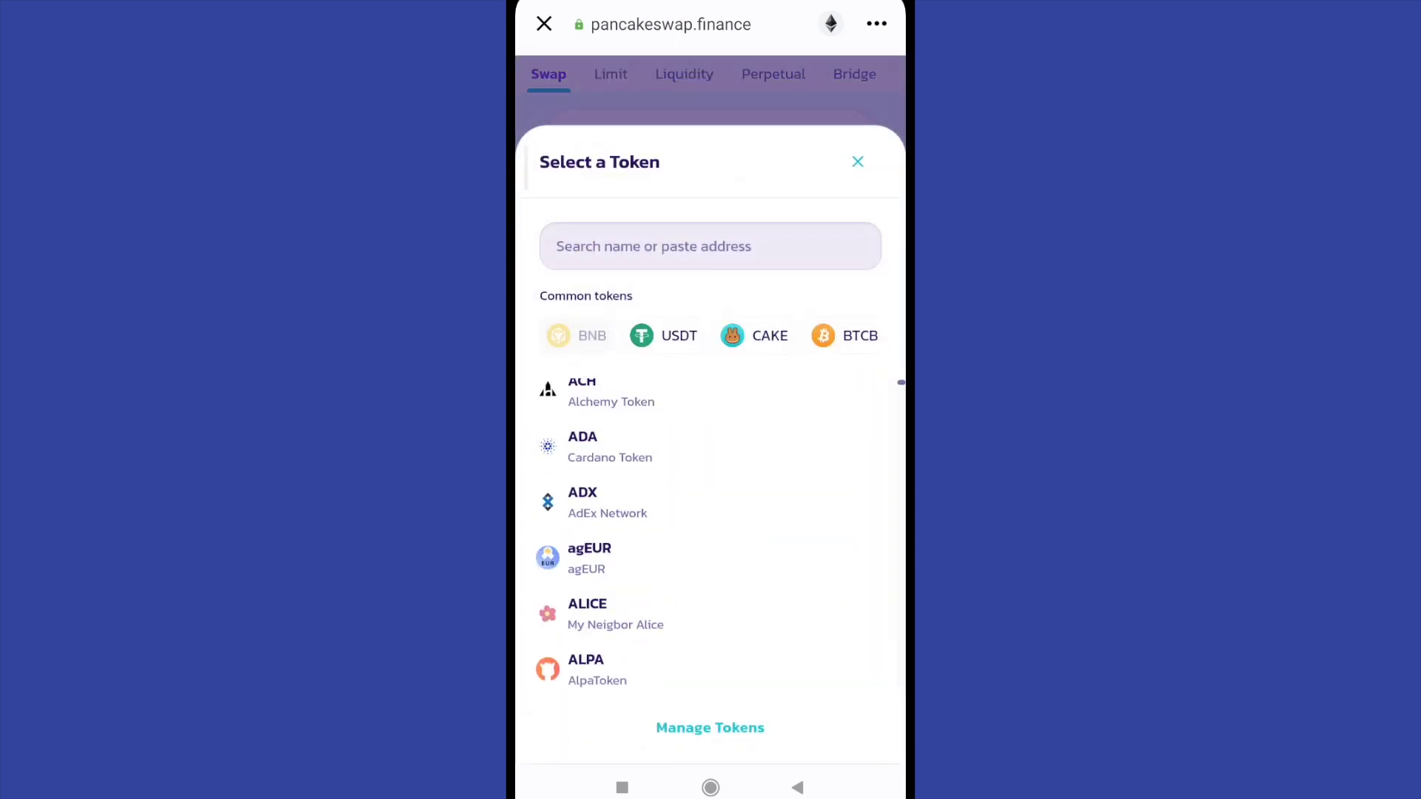
click(674, 336)
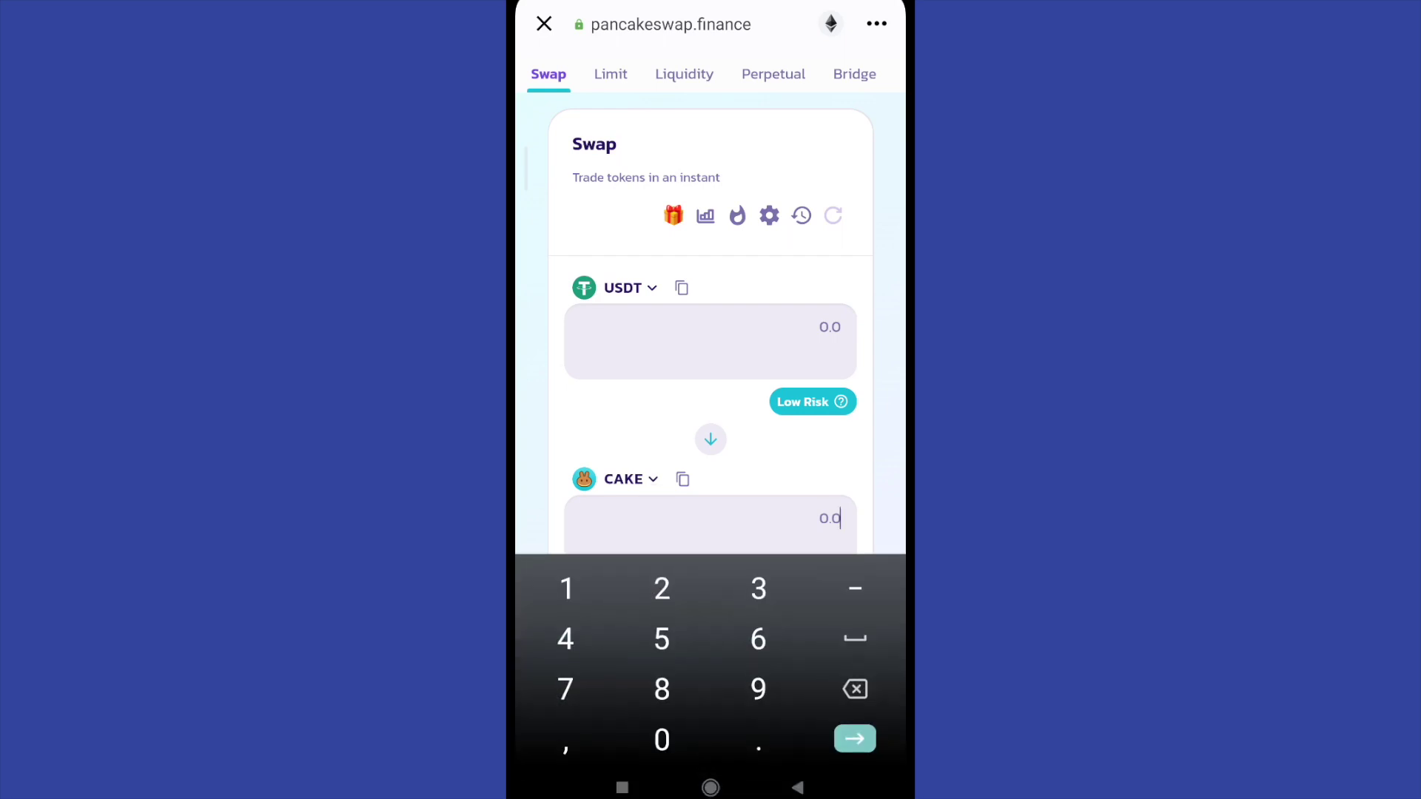
Set TRX as the receiving token after briefly picking 8PAY, searching 'Trx'
click(648, 467)
click(582, 455)
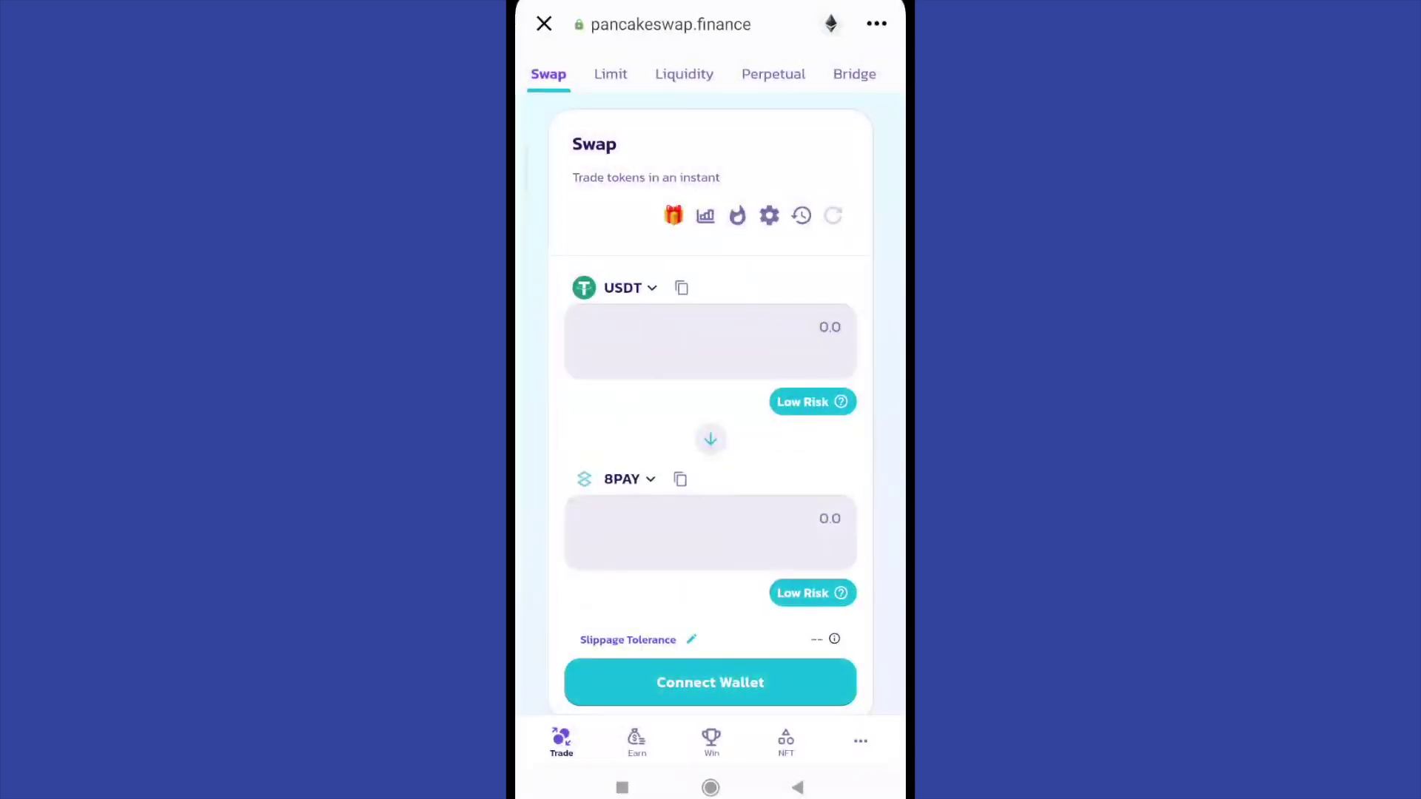
click(649, 478)
click(709, 246)
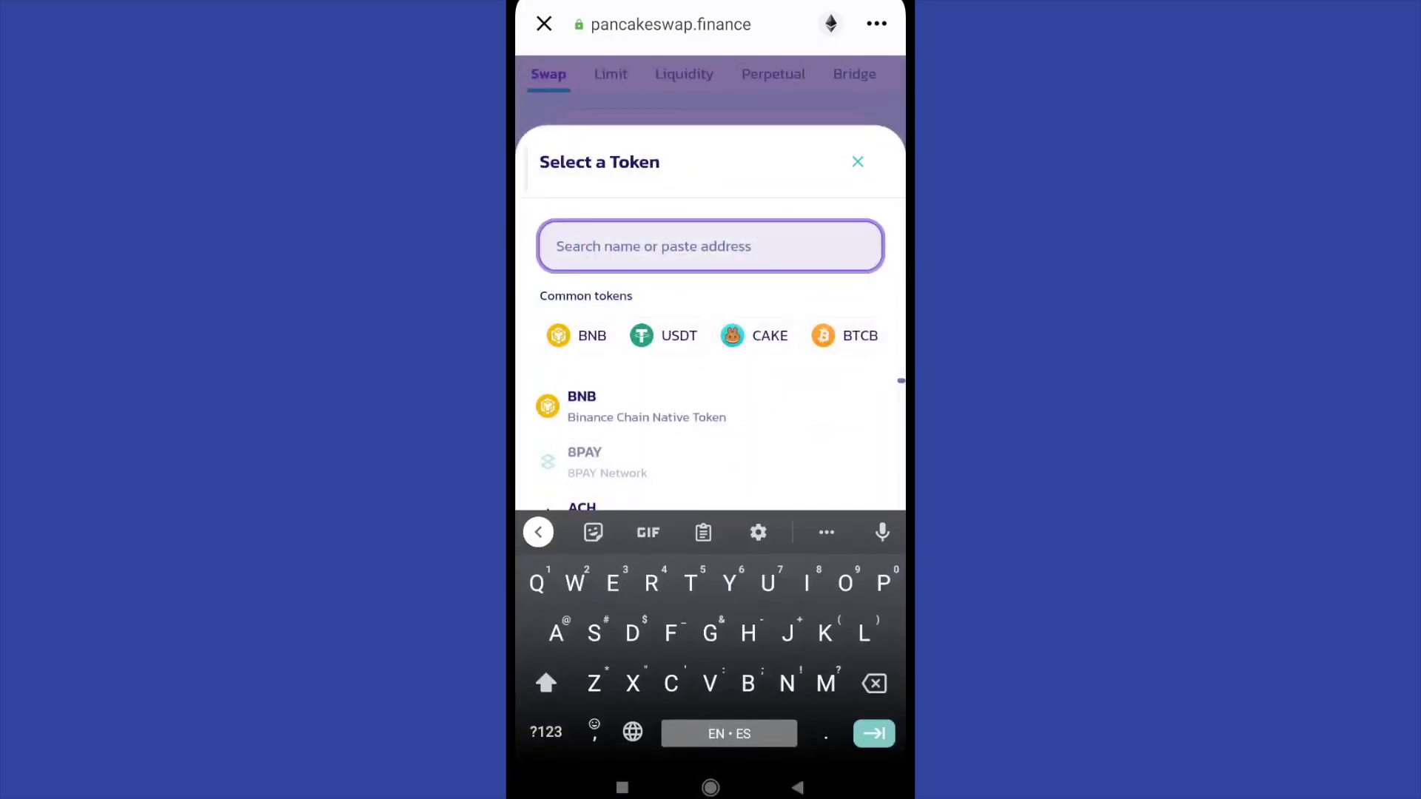
text(Trx)
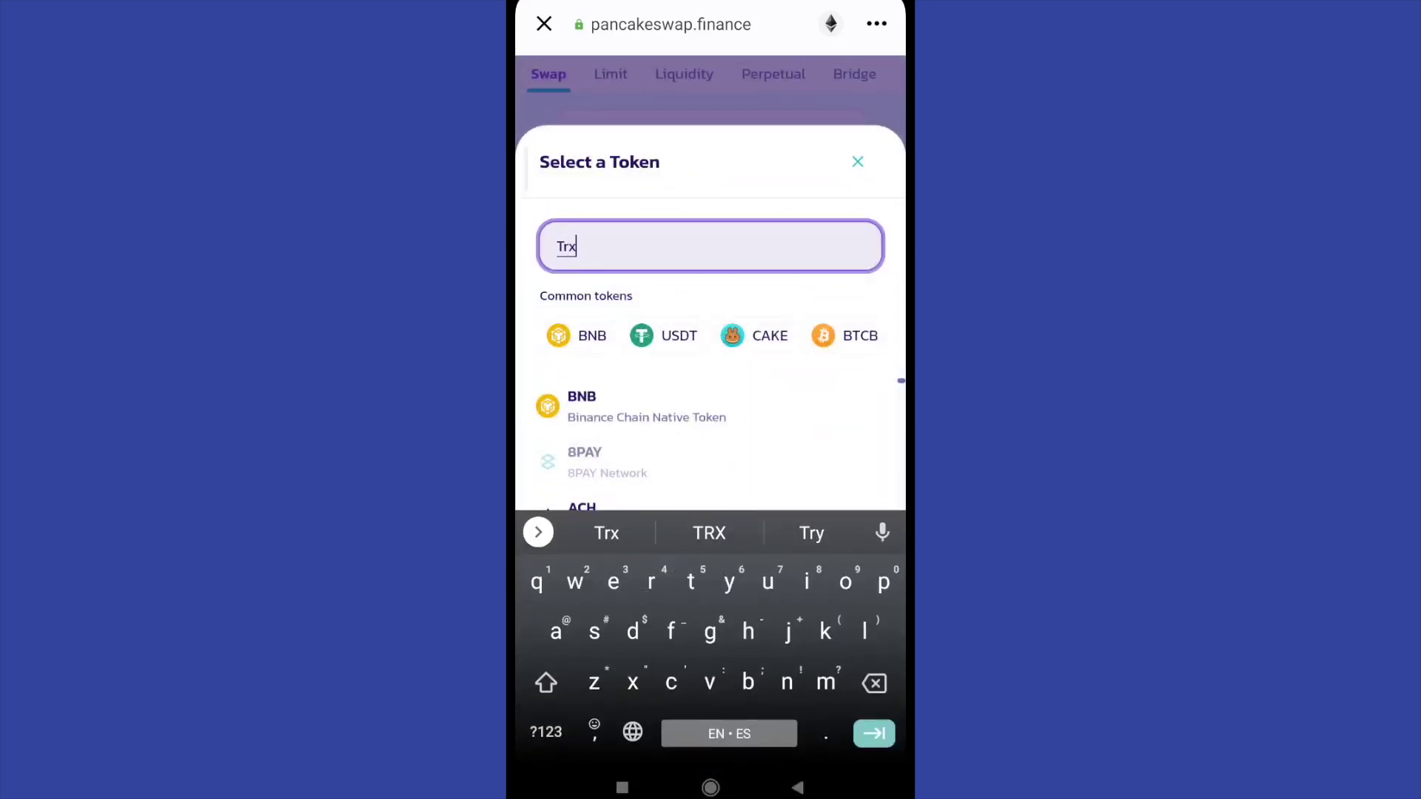
click(712, 407)
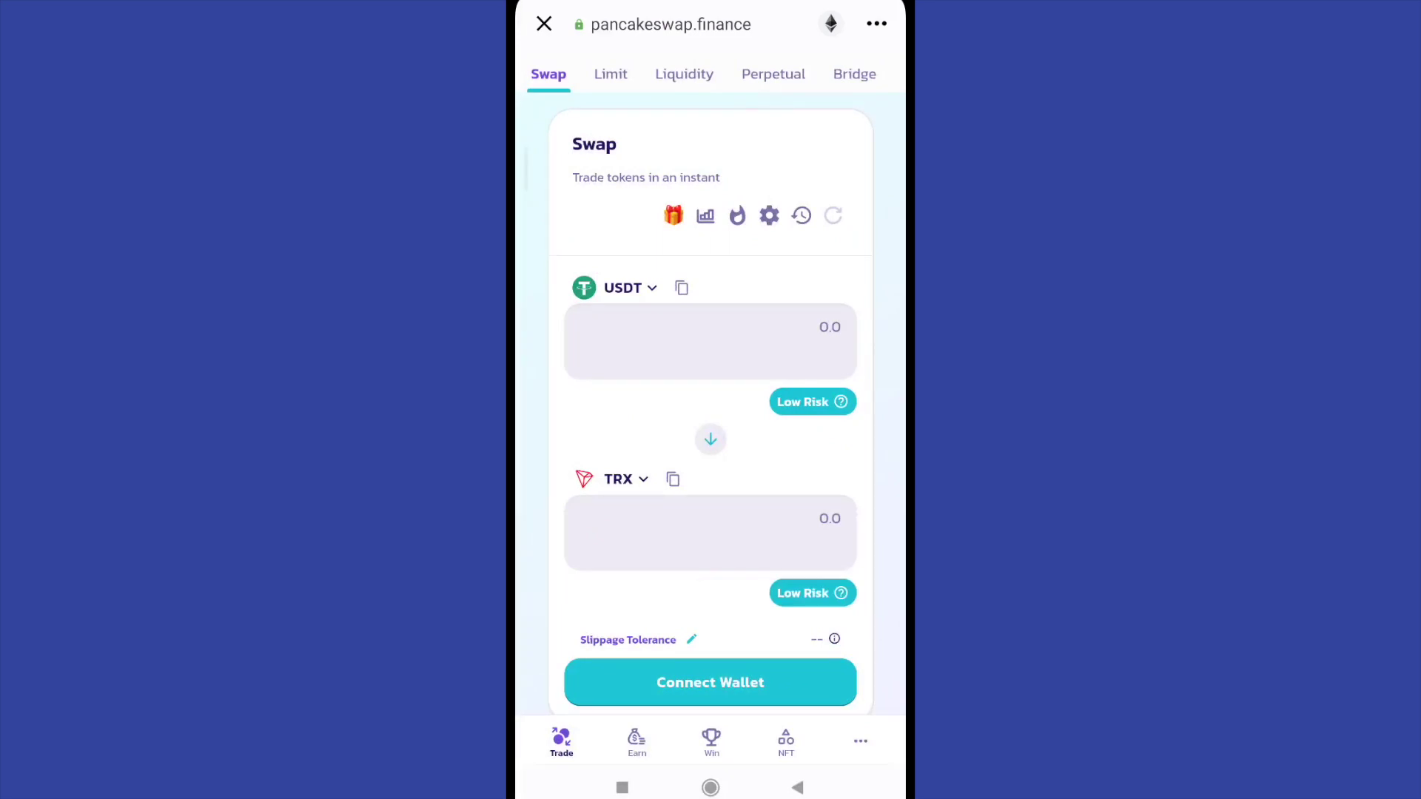
scroll(710, 444, down, 2)
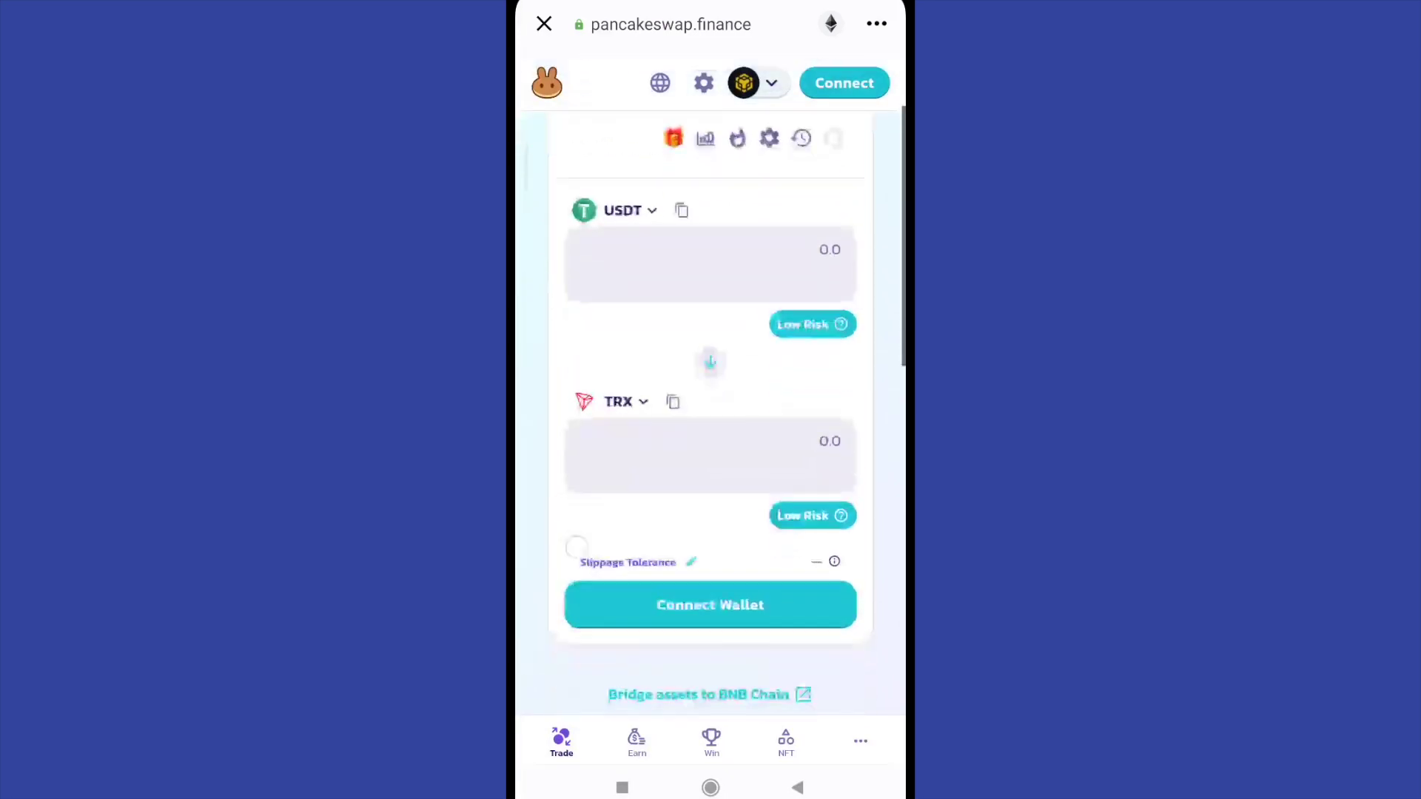
Enter 0.002 USDT to pay so the form quotes about 0.0309953 TRX
click(777, 268)
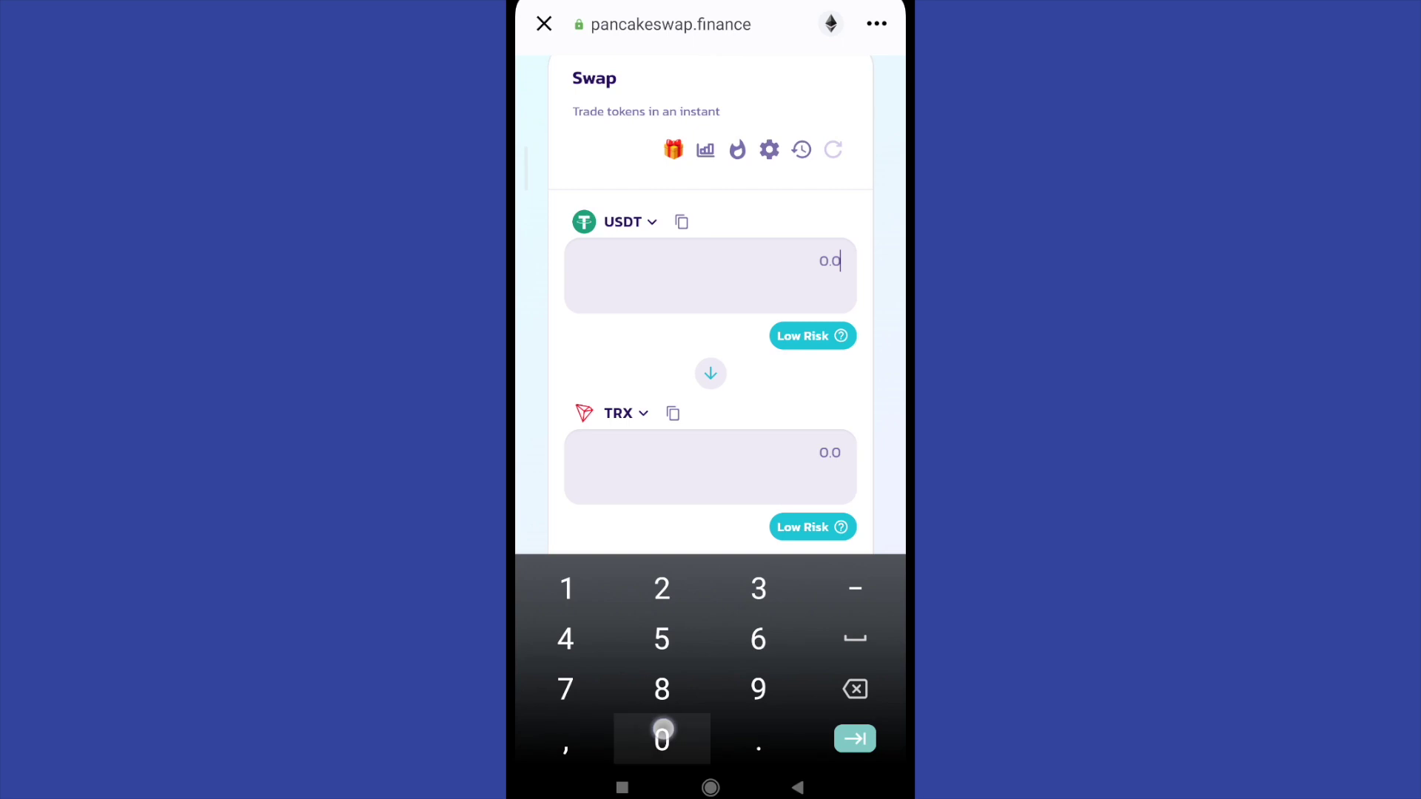
text(0.002)
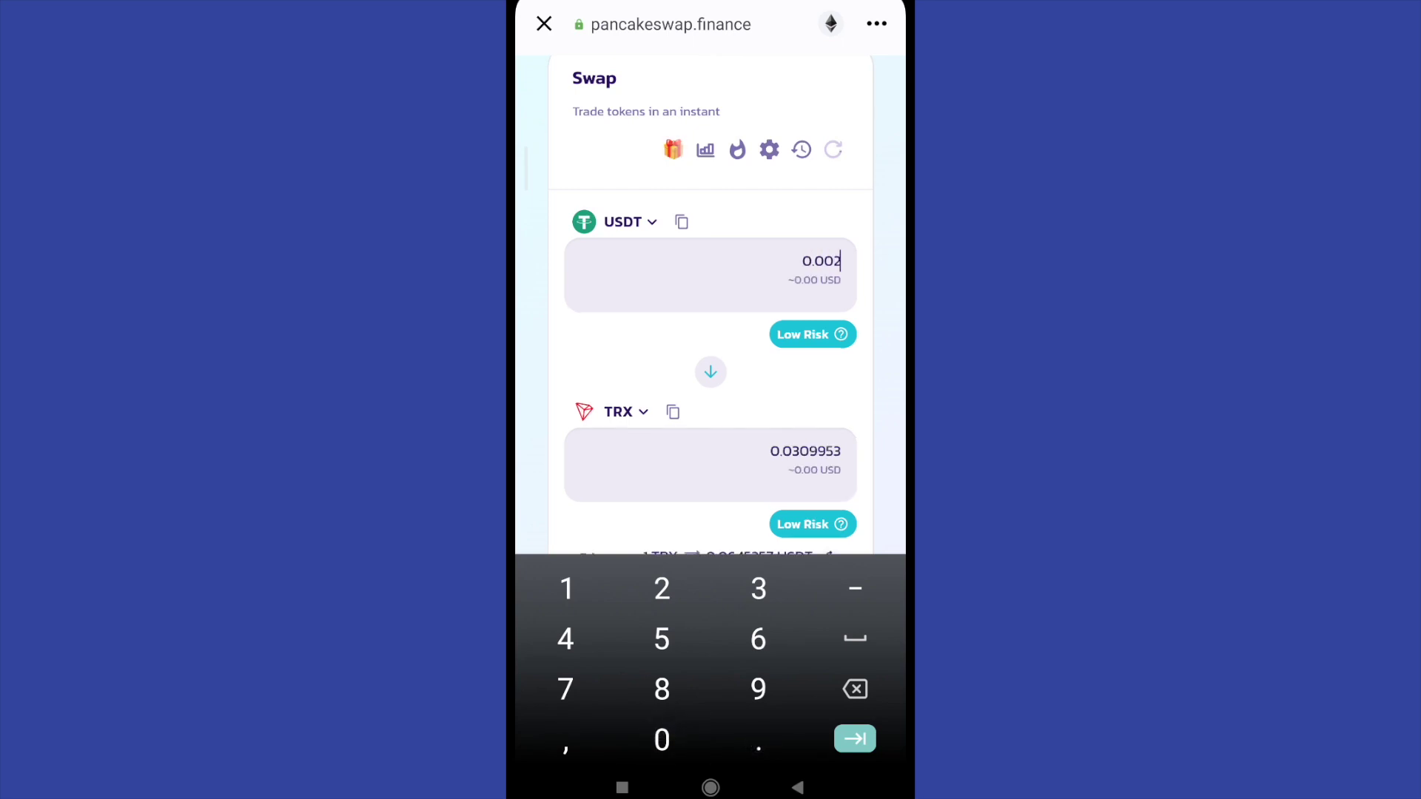
click(855, 740)
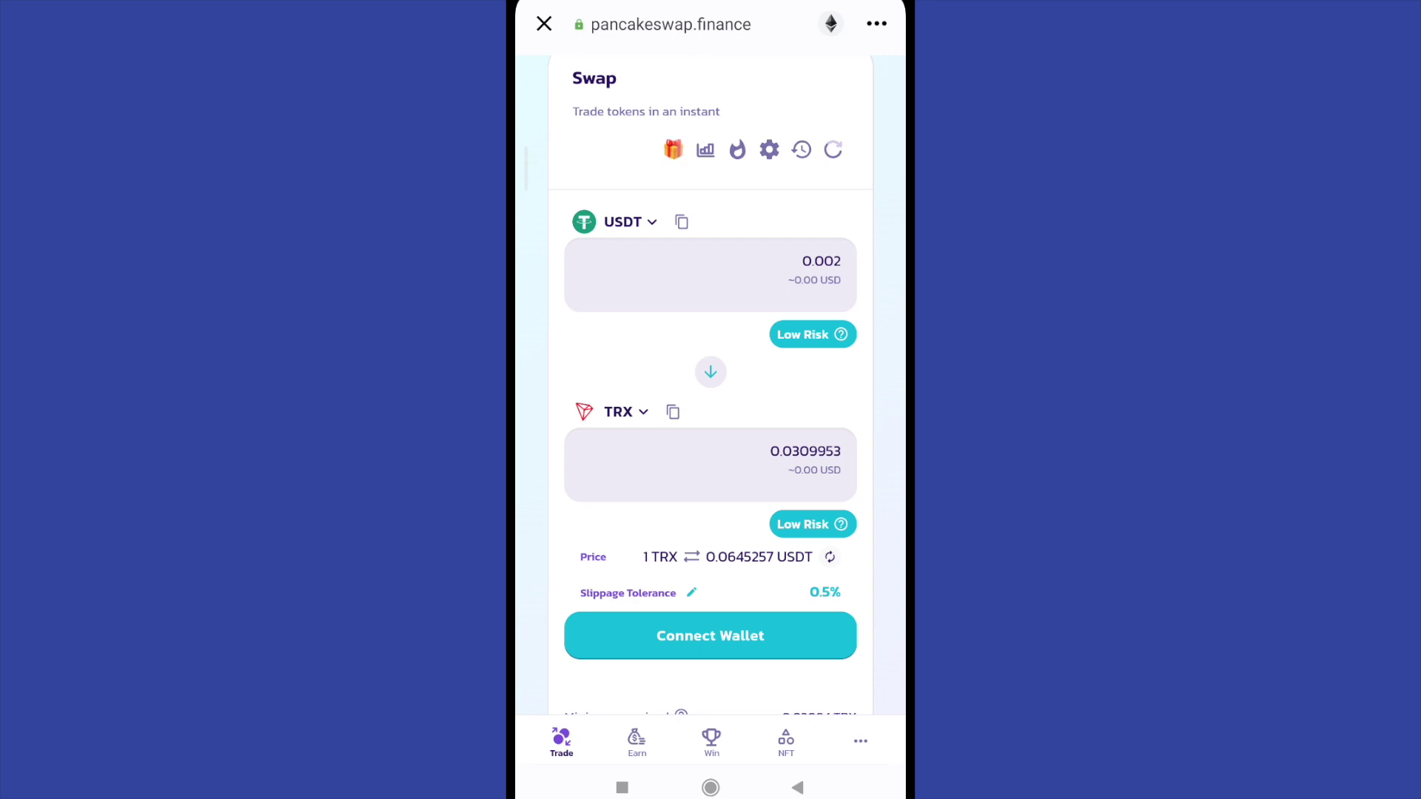
Connect Trust Wallet to PancakeSwap and approve the DApp connection request
click(651, 634)
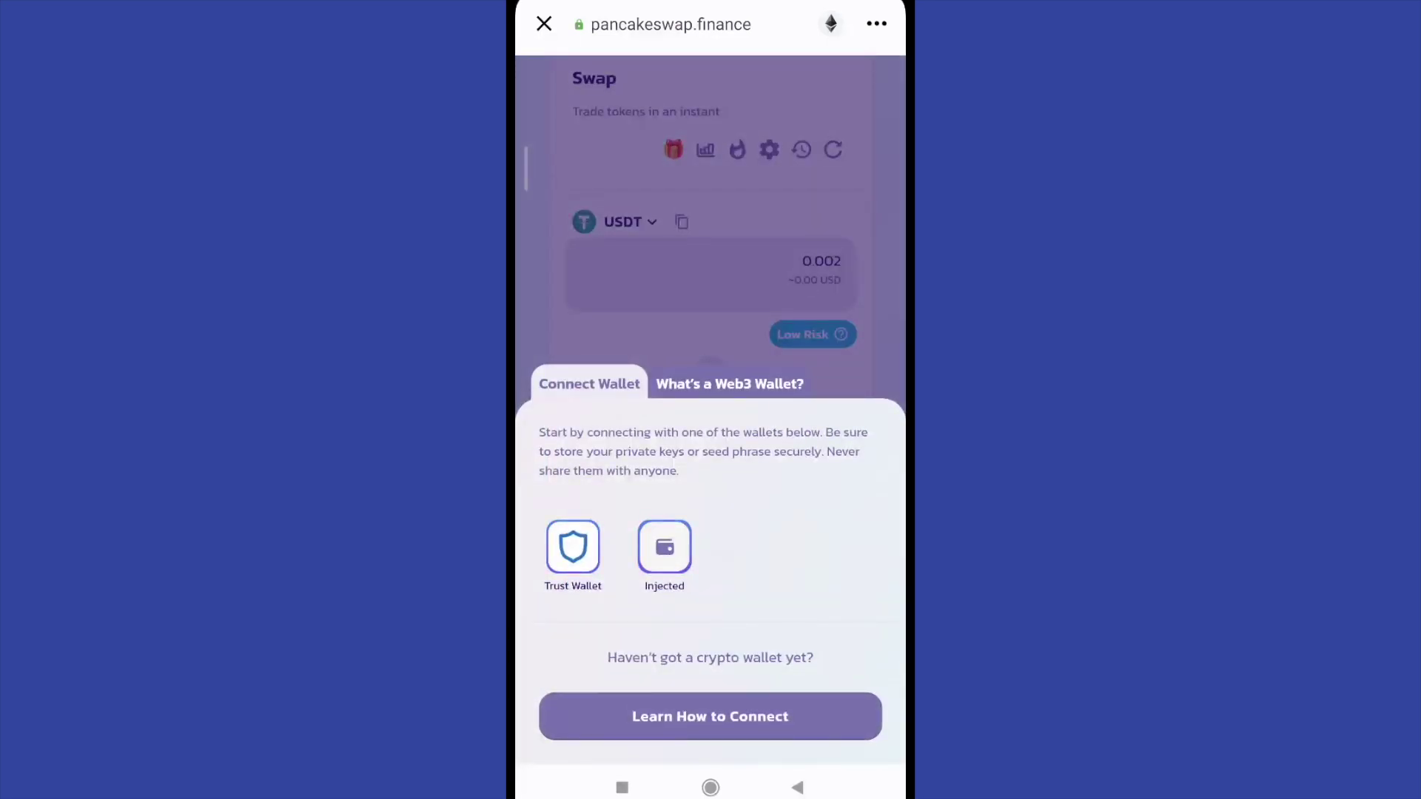
click(572, 549)
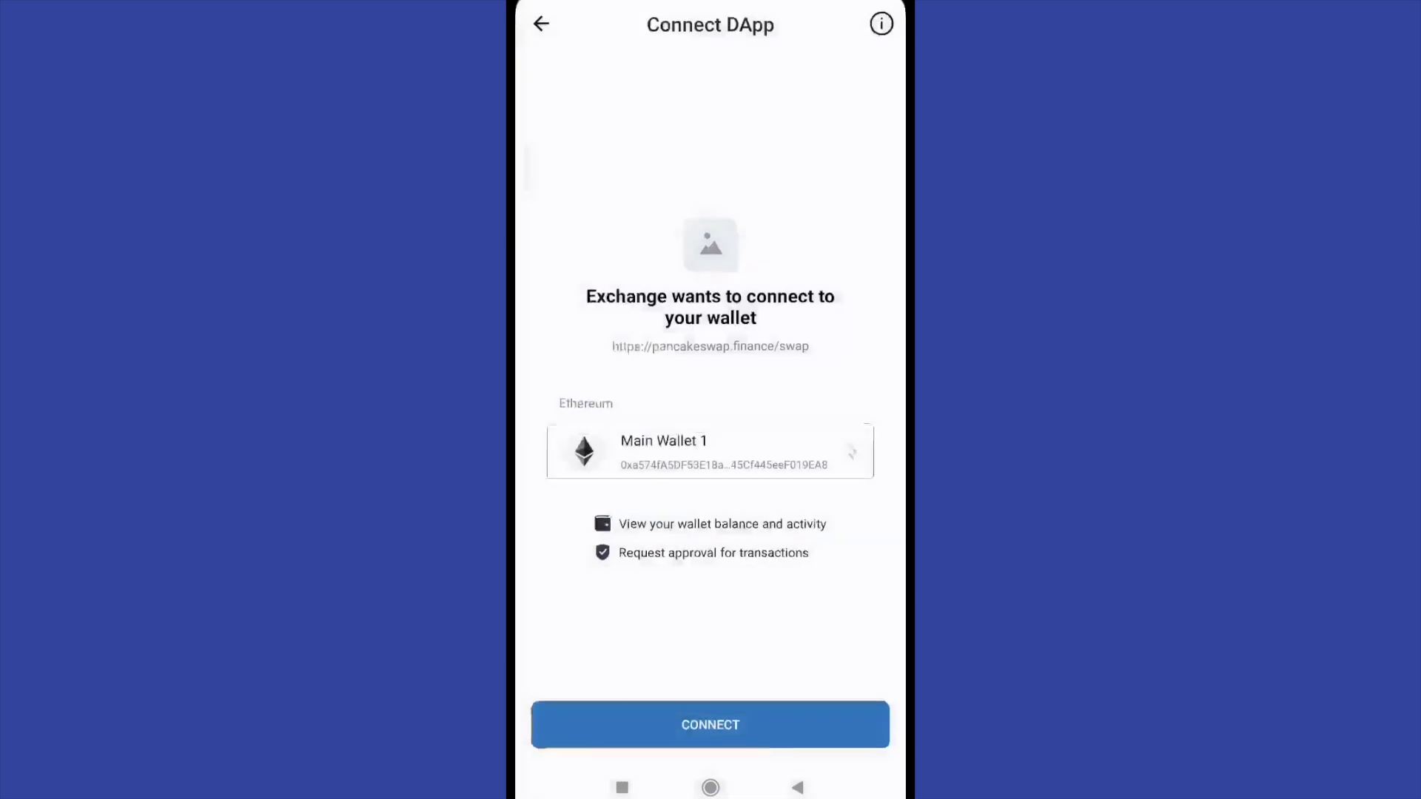
click(710, 723)
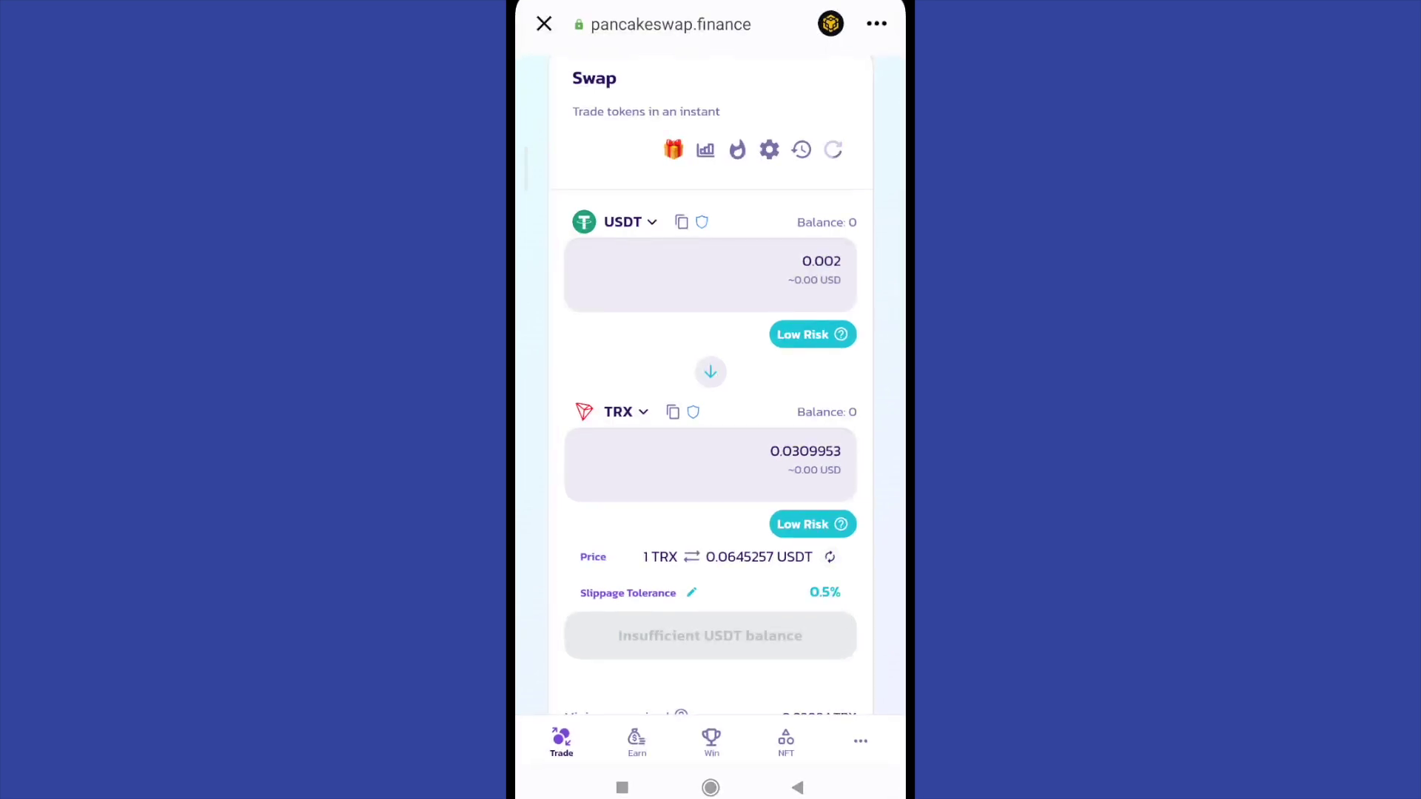
Close the PancakeSwap page, return to the Wallet tab and pull to refresh balances
click(544, 23)
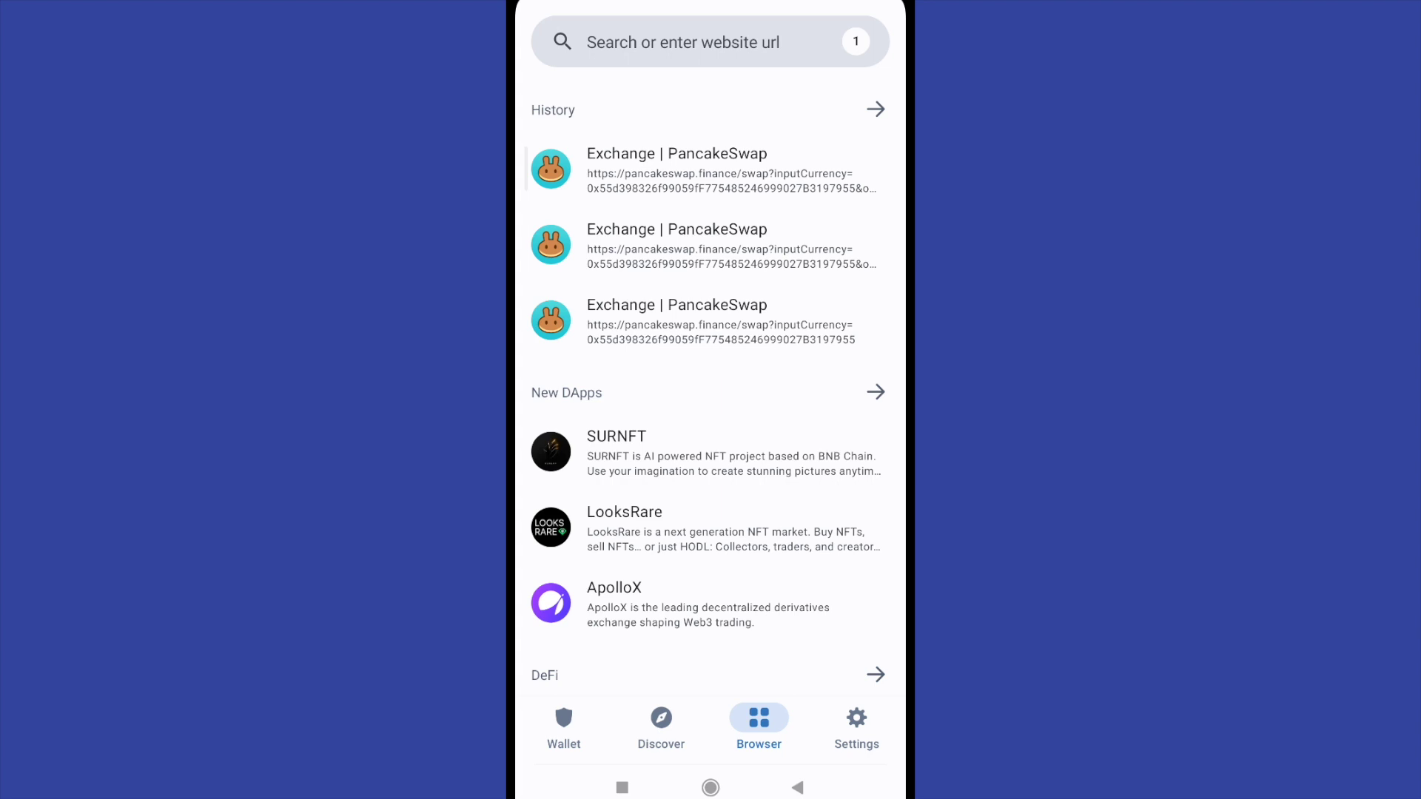
click(563, 723)
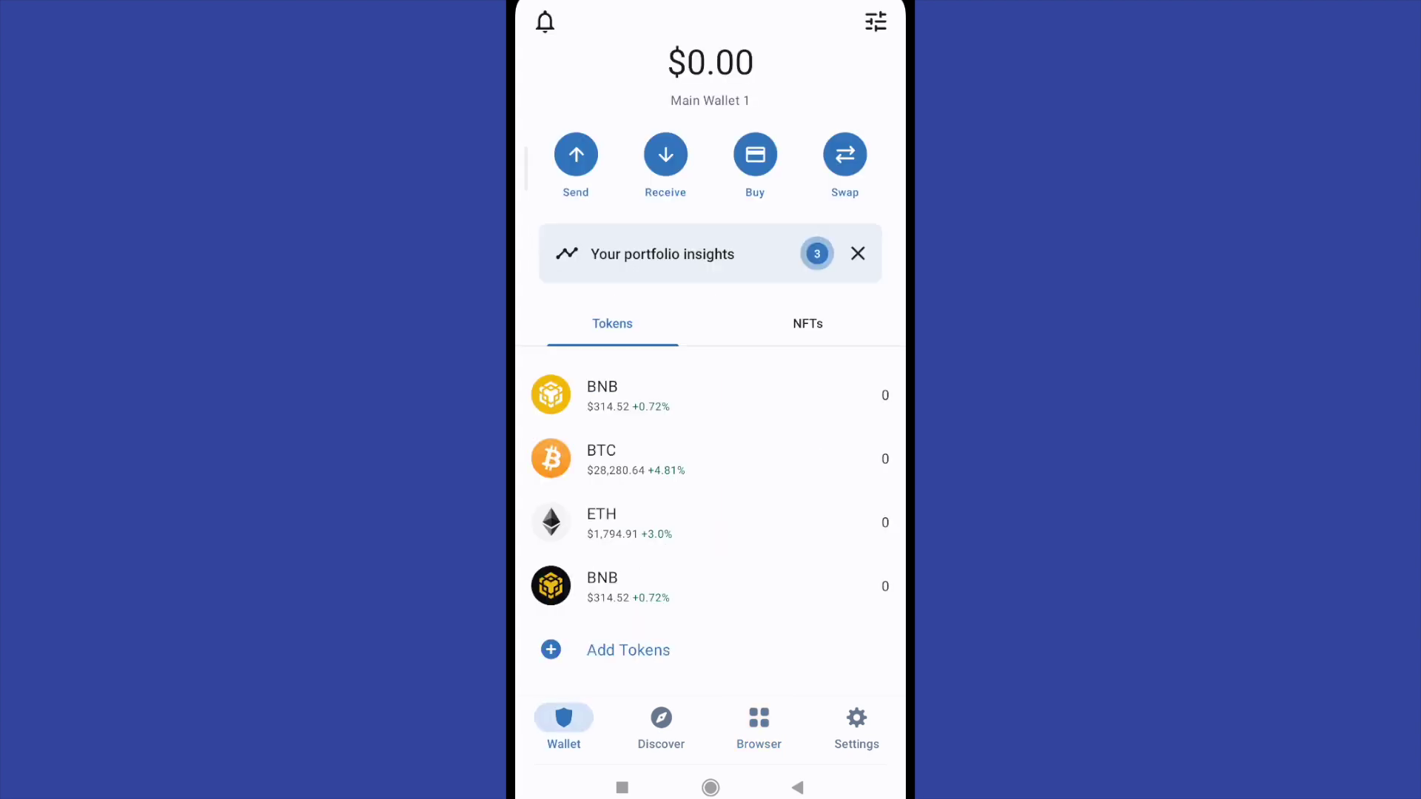
drag(711, 444, 710, 710)
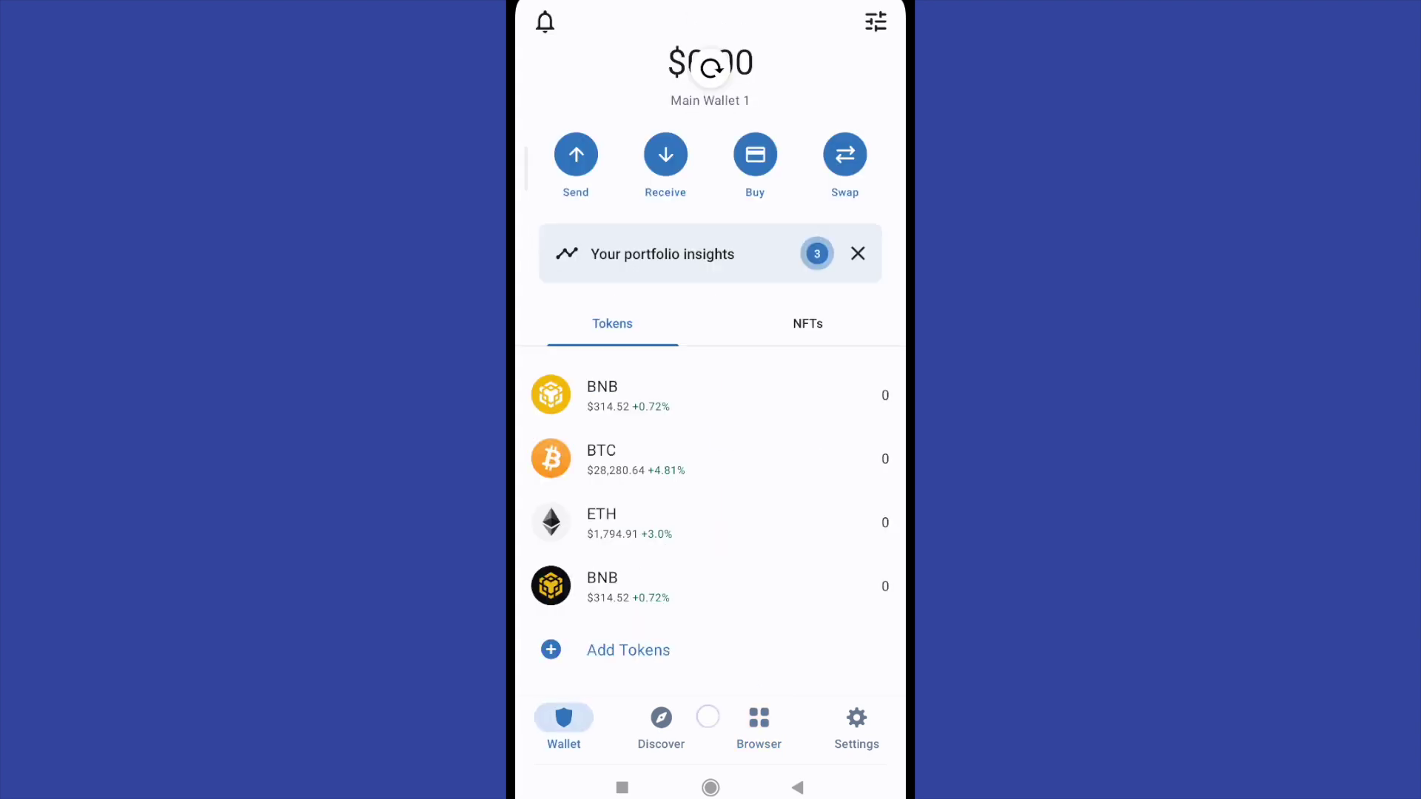